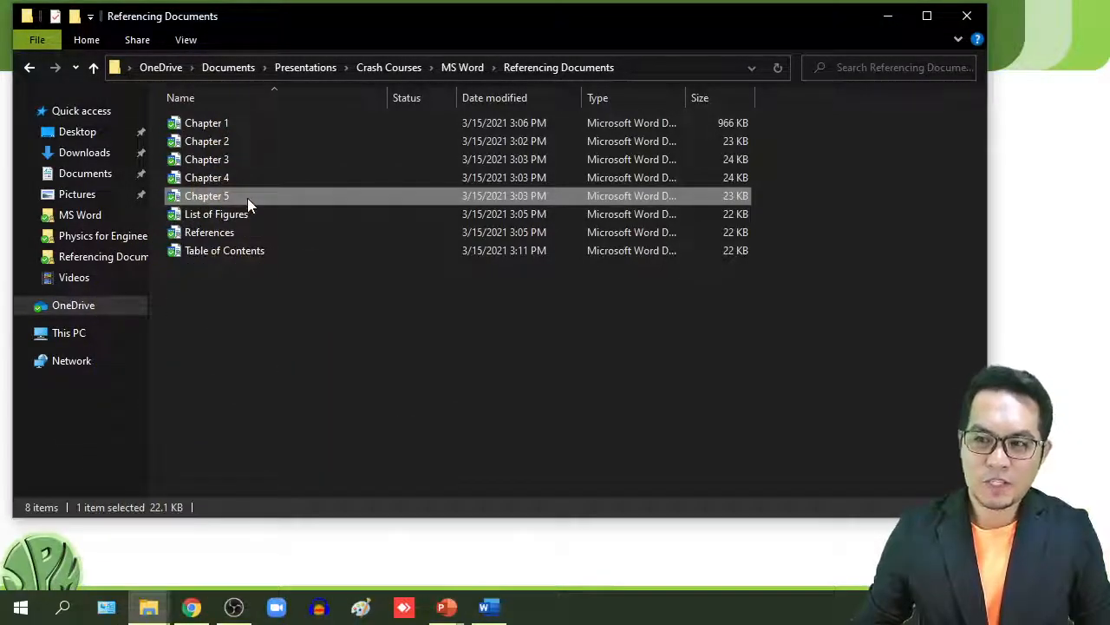
# - Switch to Word and look through the Chapter 3 document from its title and abstract down to the references
pyautogui.click(496, 616)
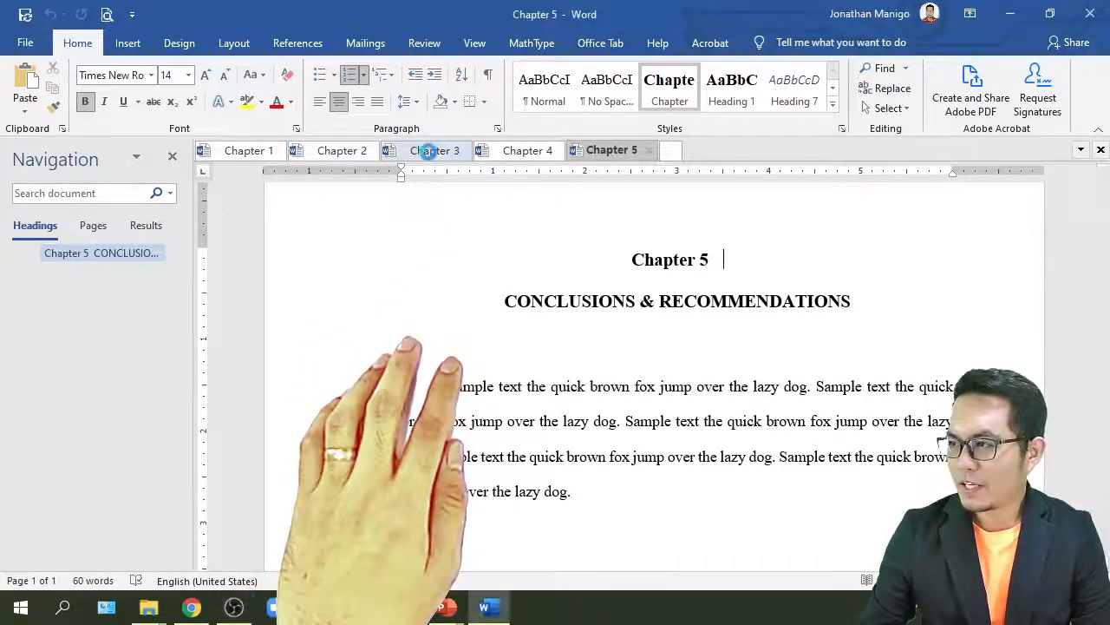
pyautogui.click(431, 157)
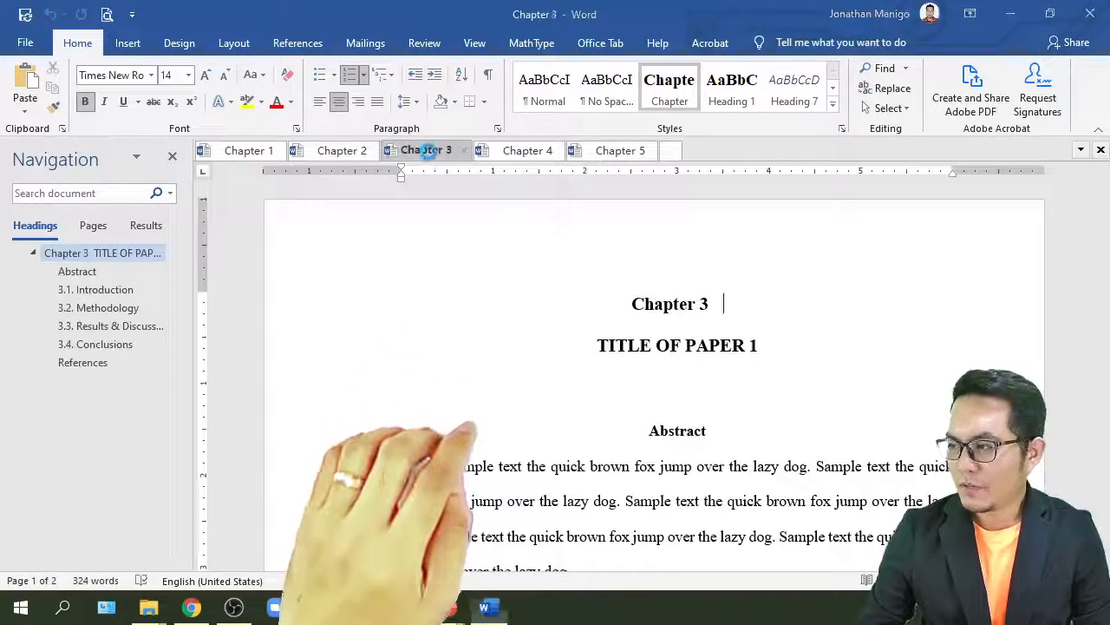
pyautogui.scroll(-2, 652, 345)
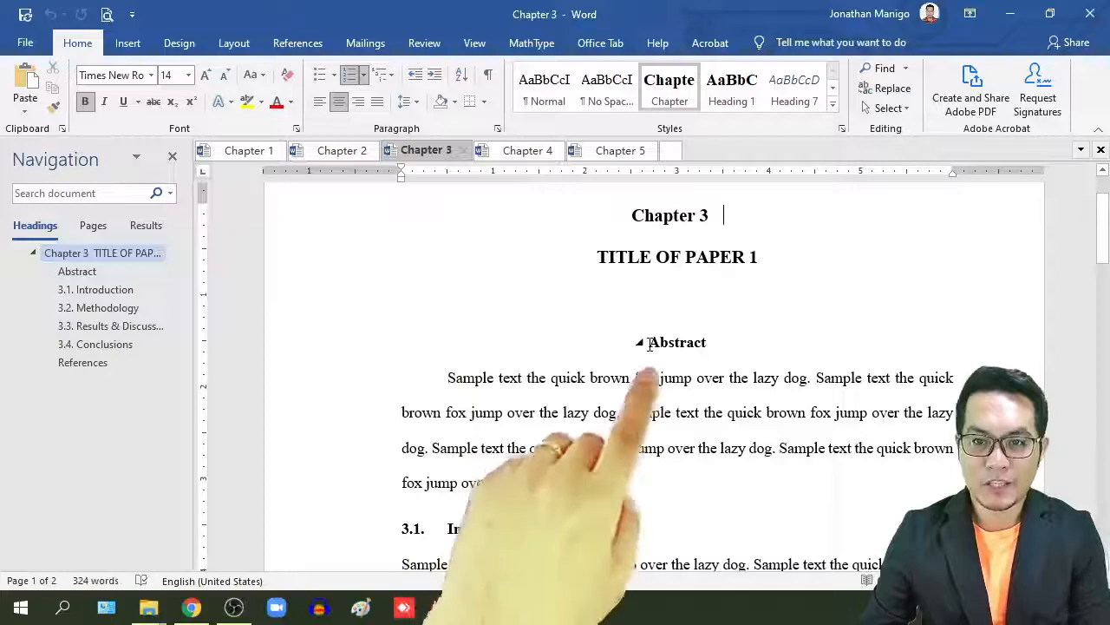
pyautogui.scroll(-3, 650, 345)
pyautogui.scroll(-1, 621, 381)
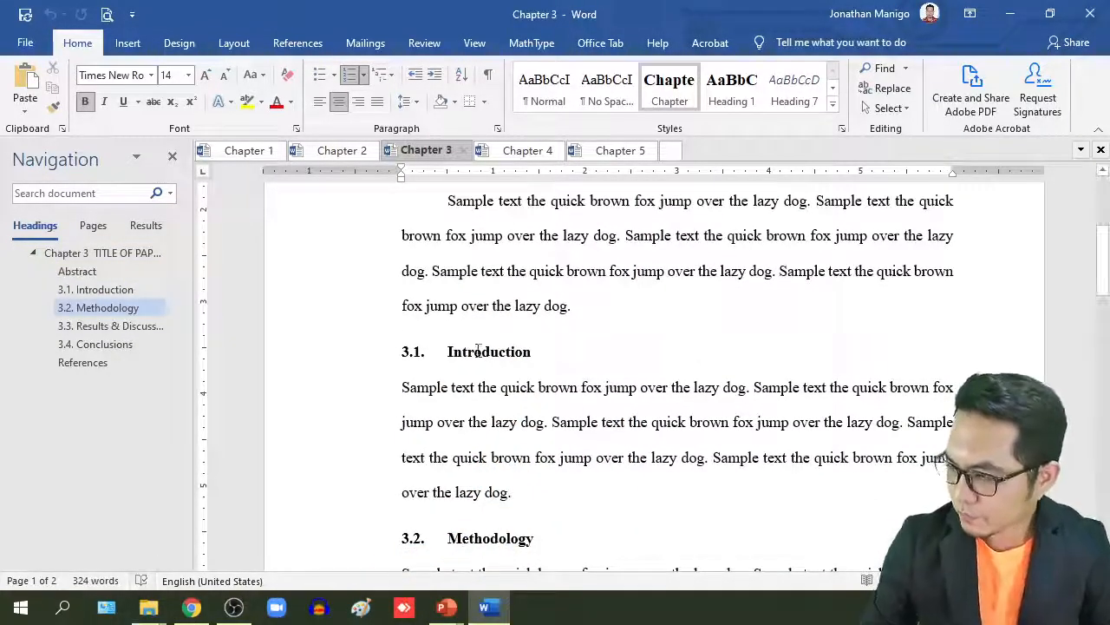
pyautogui.scroll(-8, 701, 295)
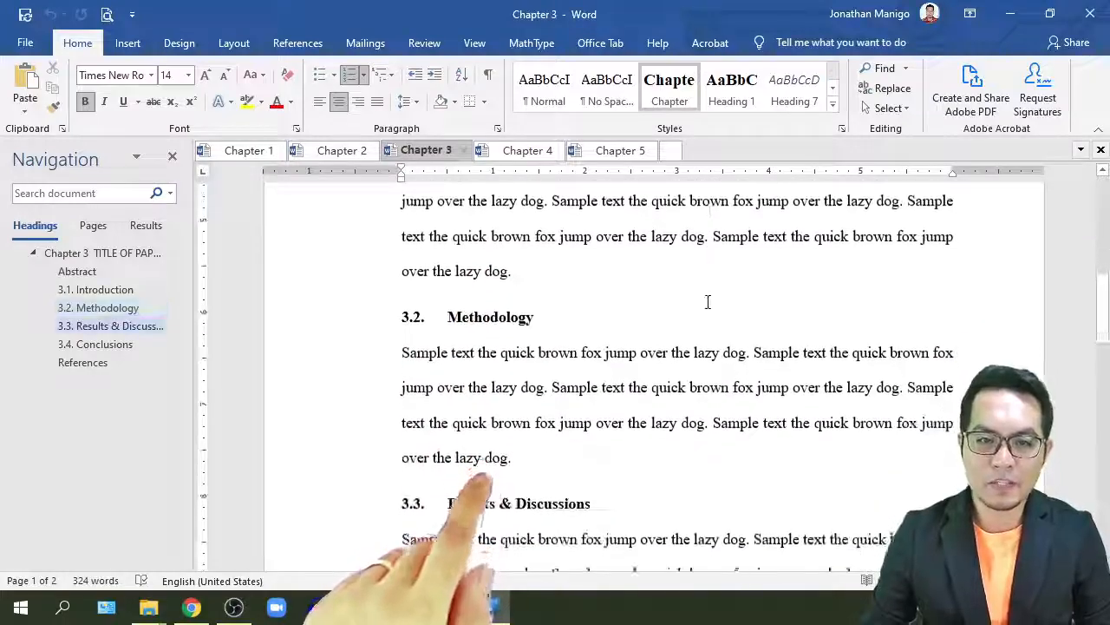
pyautogui.scroll(-12, 708, 301)
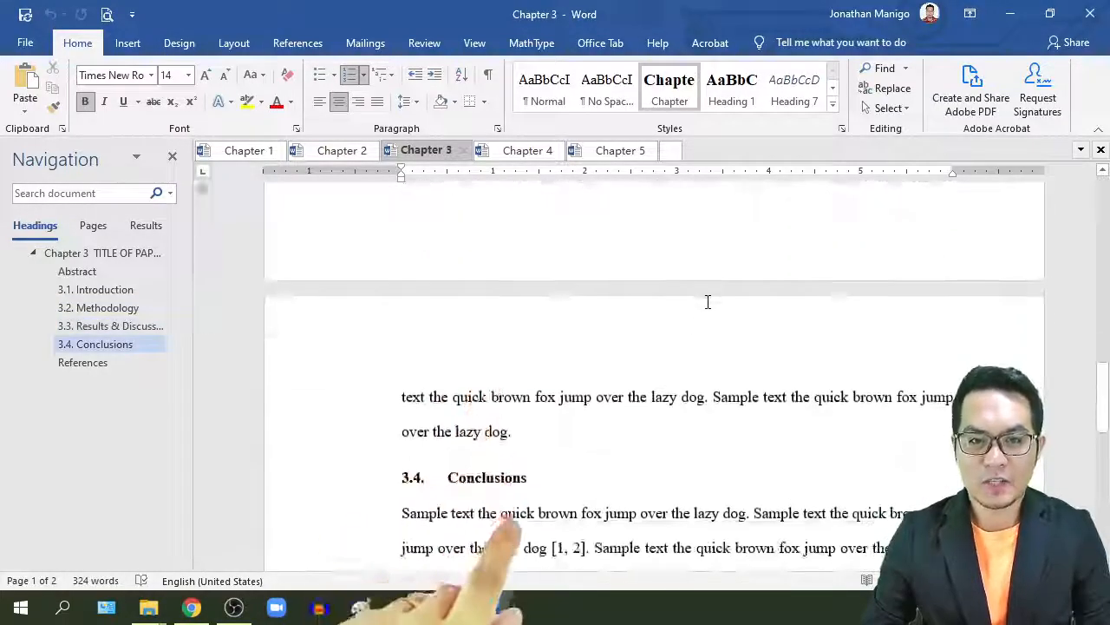
pyautogui.scroll(-3, 708, 301)
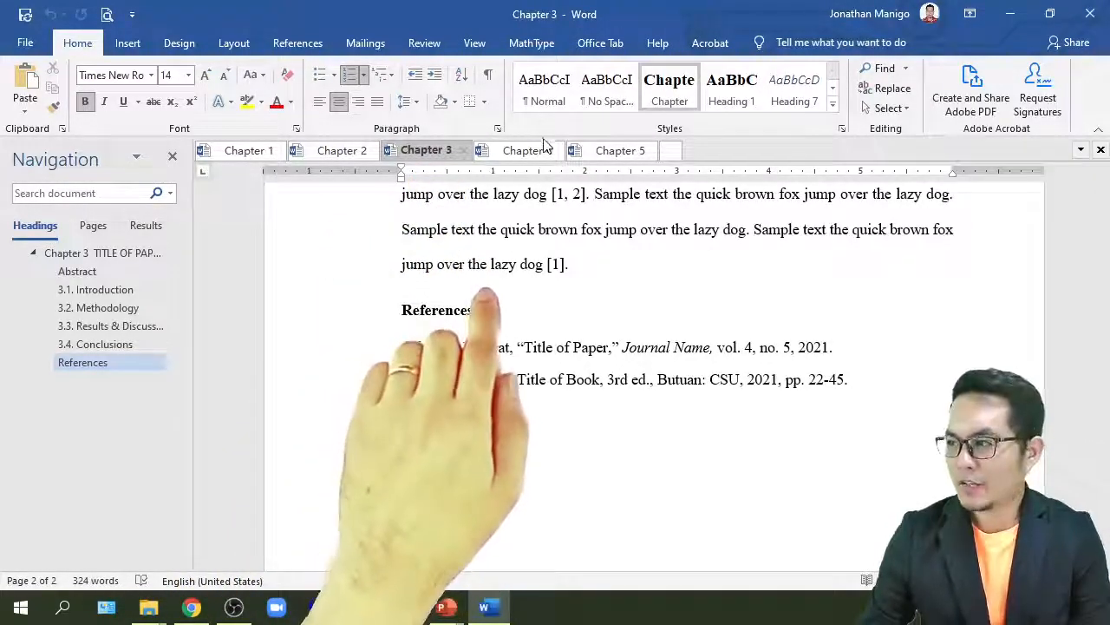
# - Look through the Chapter 4 document's numbered sections and its reference list
pyautogui.click(518, 150)
pyautogui.scroll(-8, 771, 347)
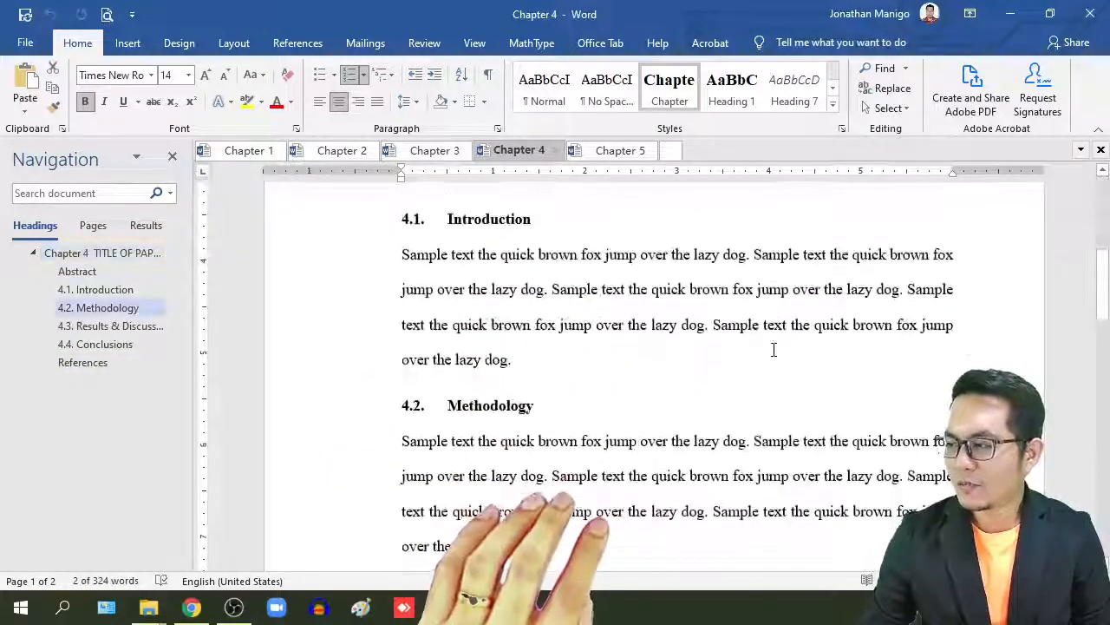
pyautogui.scroll(-3, 771, 349)
pyautogui.scroll(-10, 759, 373)
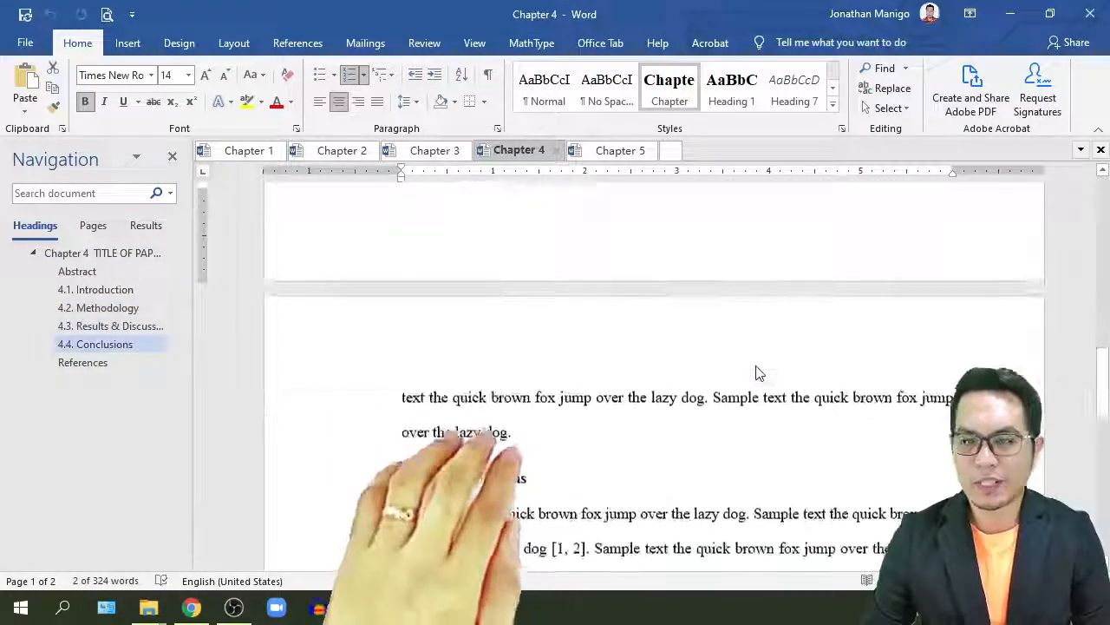
pyautogui.scroll(7, 755, 373)
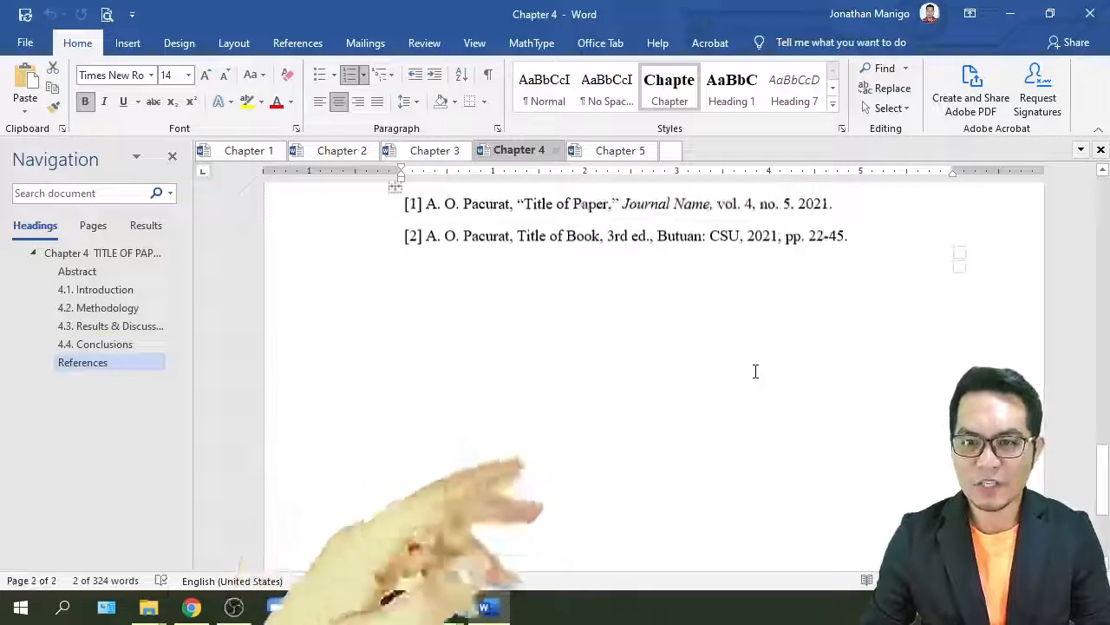
pyautogui.scroll(-4, 756, 373)
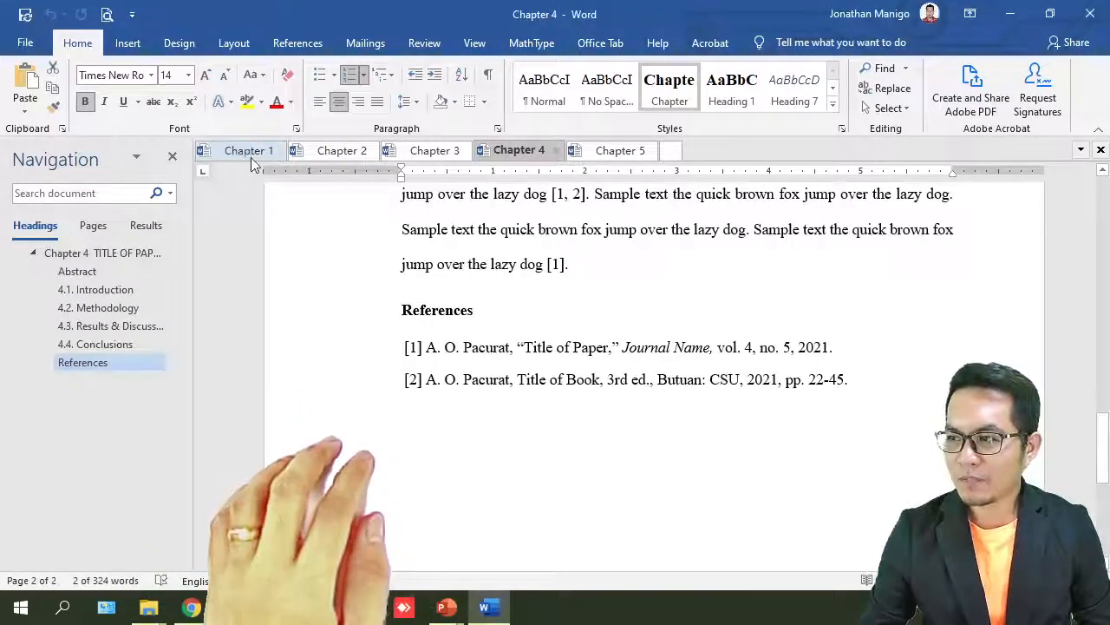
# - View the Chapter 2 document, then return to Chapter 3 and go back to its first page
pyautogui.click(321, 152)
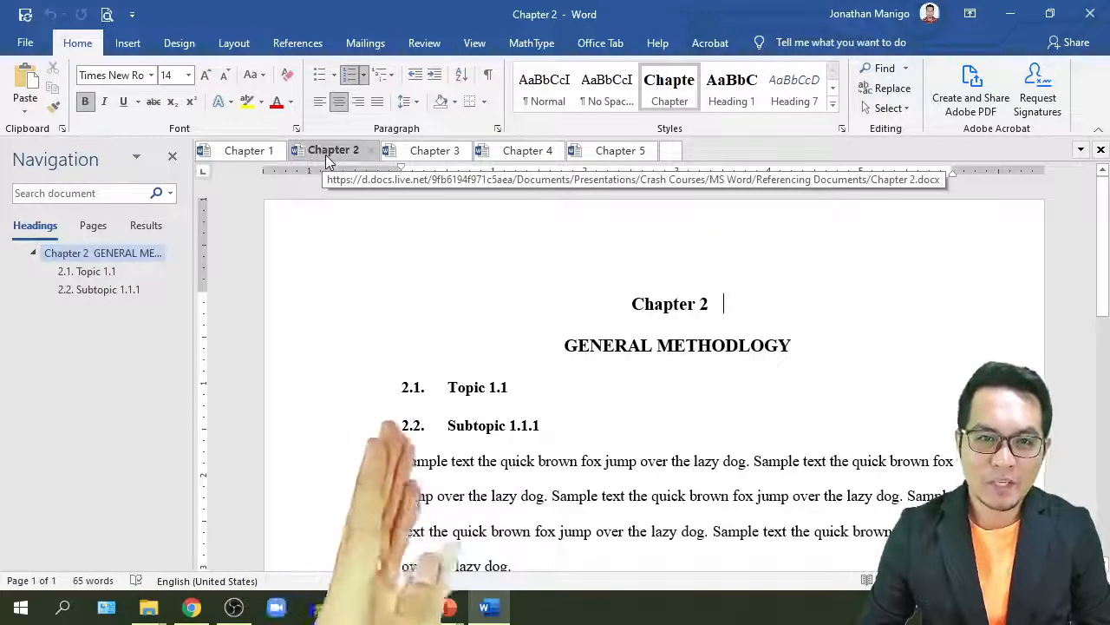
pyautogui.click(431, 152)
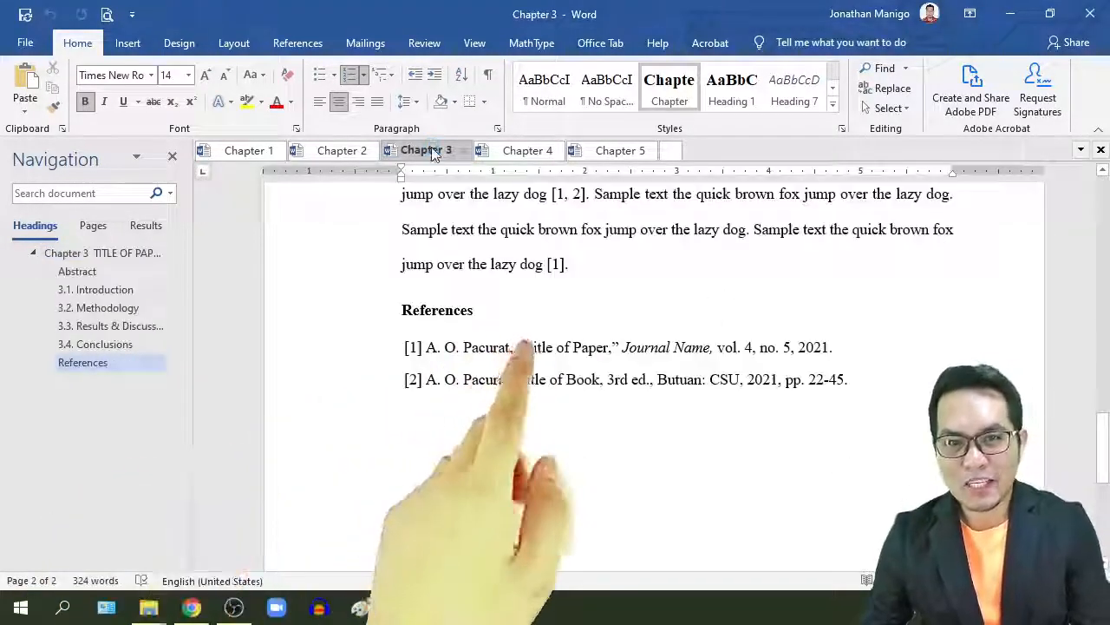
pyautogui.scroll(5, 584, 295)
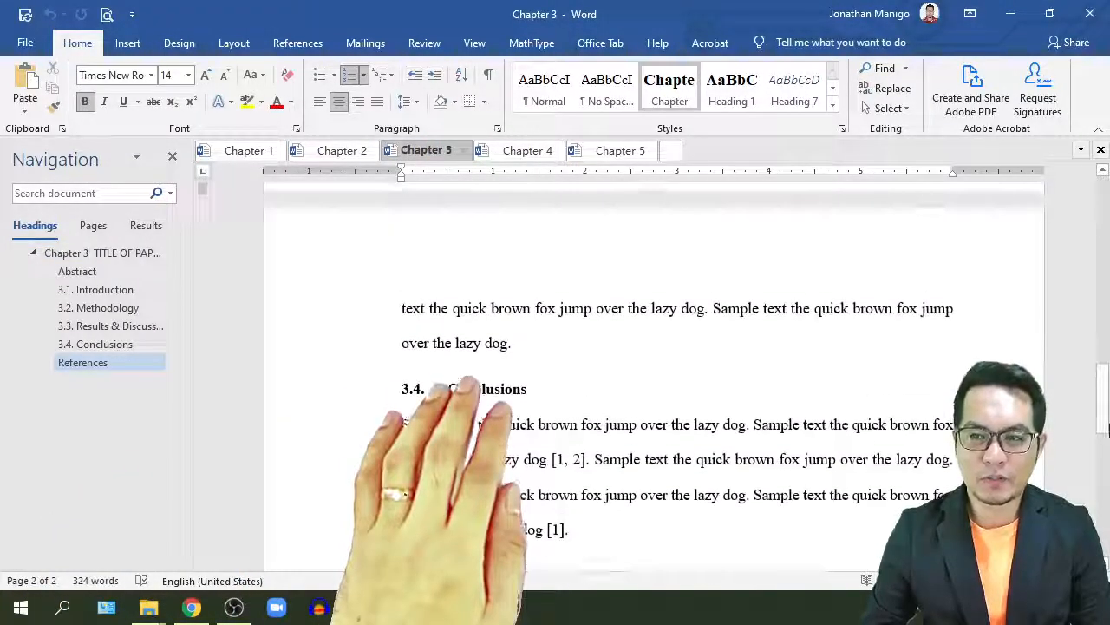
pyautogui.moveTo(1101, 395); pyautogui.dragTo(1086, 186)
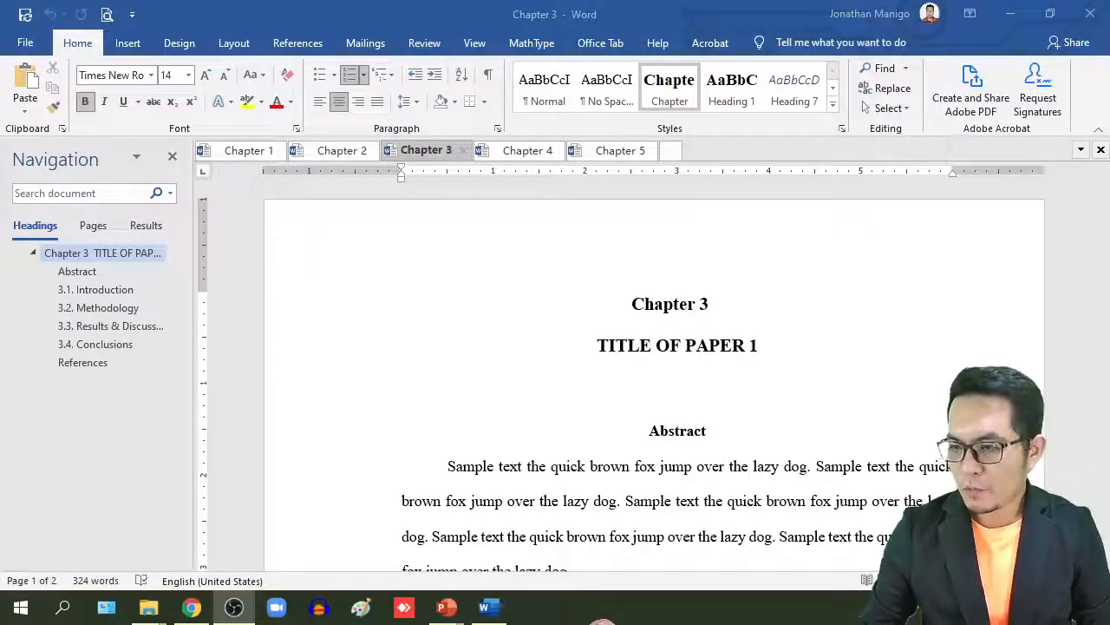
# - Open the Table of Contents document from the Referencing Documents folder
pyautogui.moveTo(154, 614)
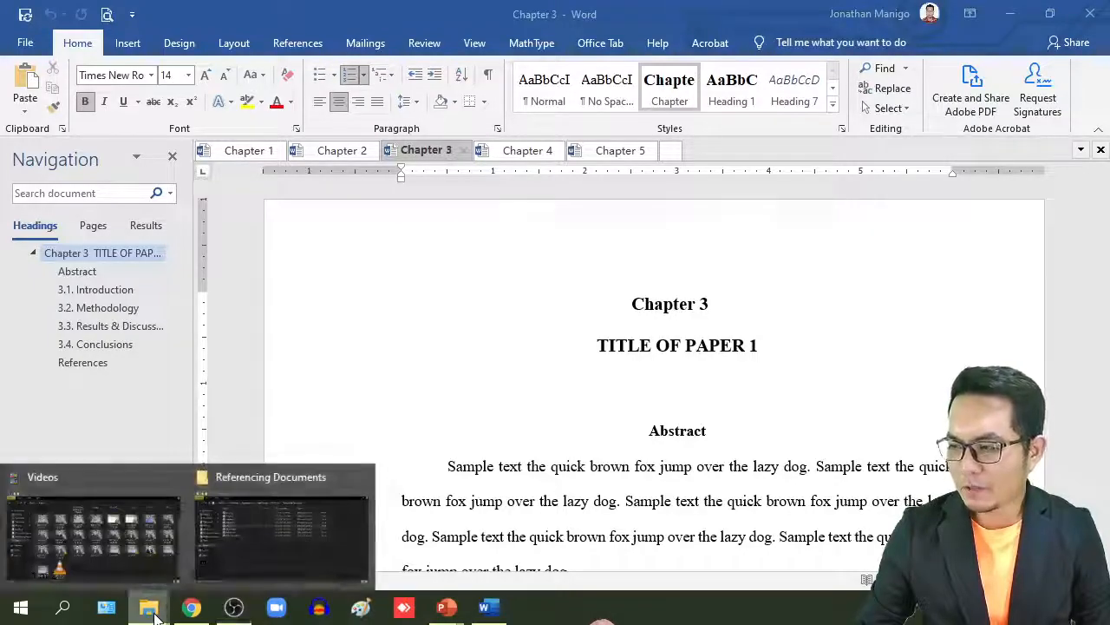
pyautogui.click(224, 554)
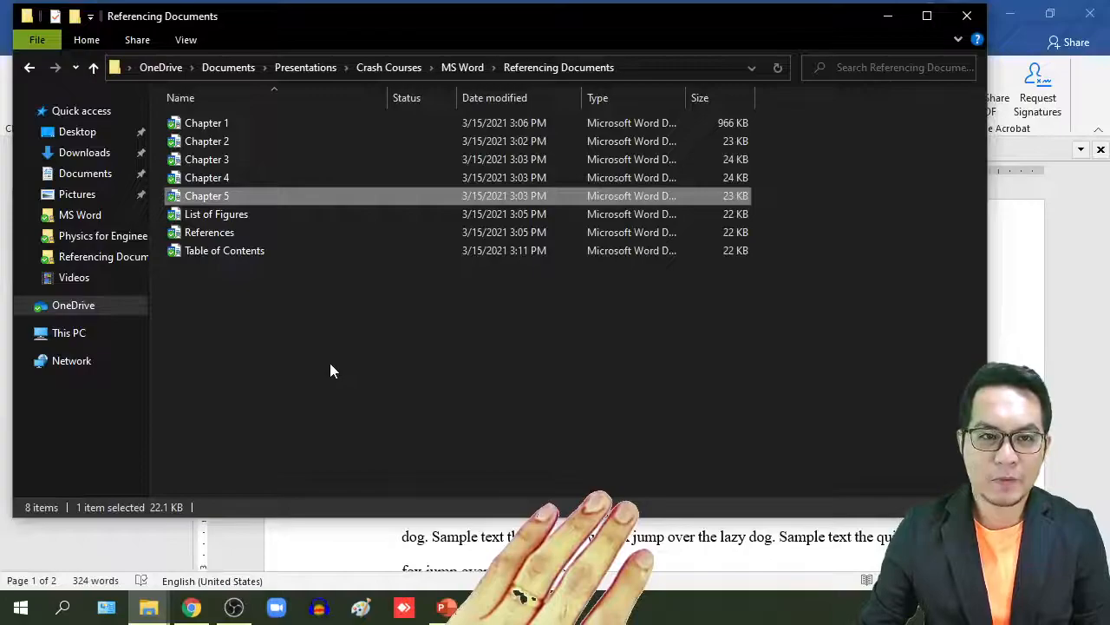
pyautogui.click(219, 251)
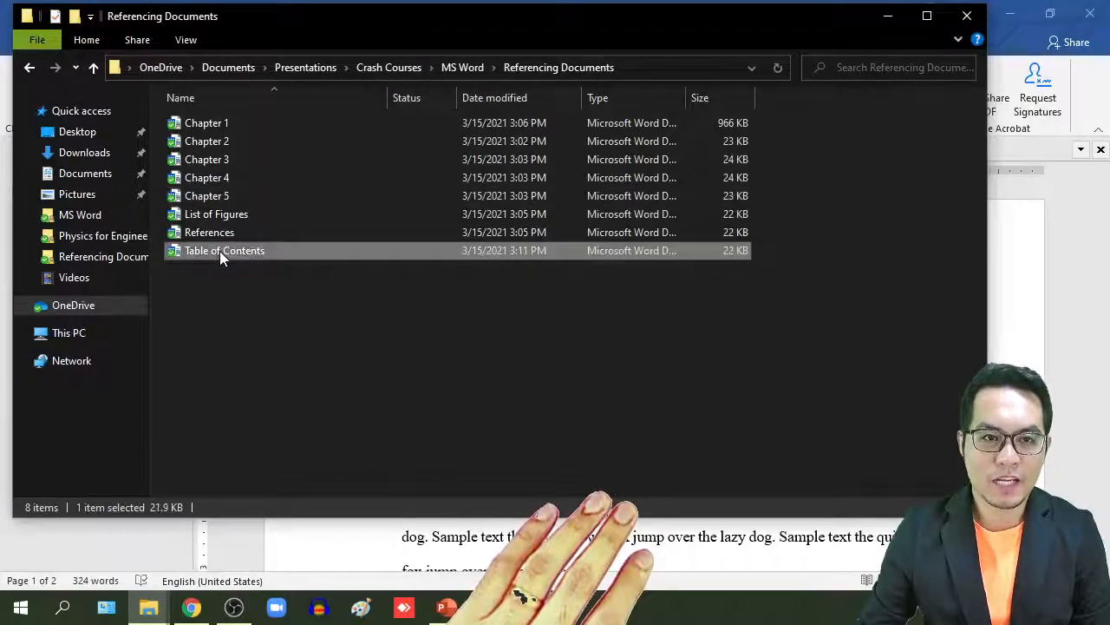
pyautogui.doubleClick(257, 248)
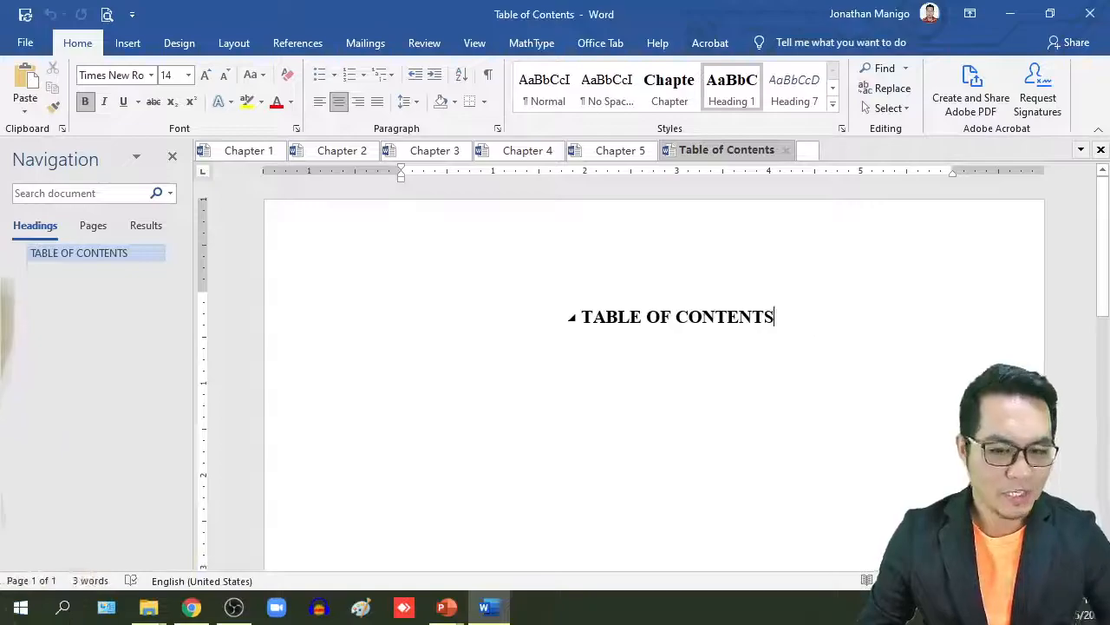
# - Insert an RD field with empty quotation marks below the TABLE OF CONTENTS heading and show the formatting marks
pyautogui.press('Return')
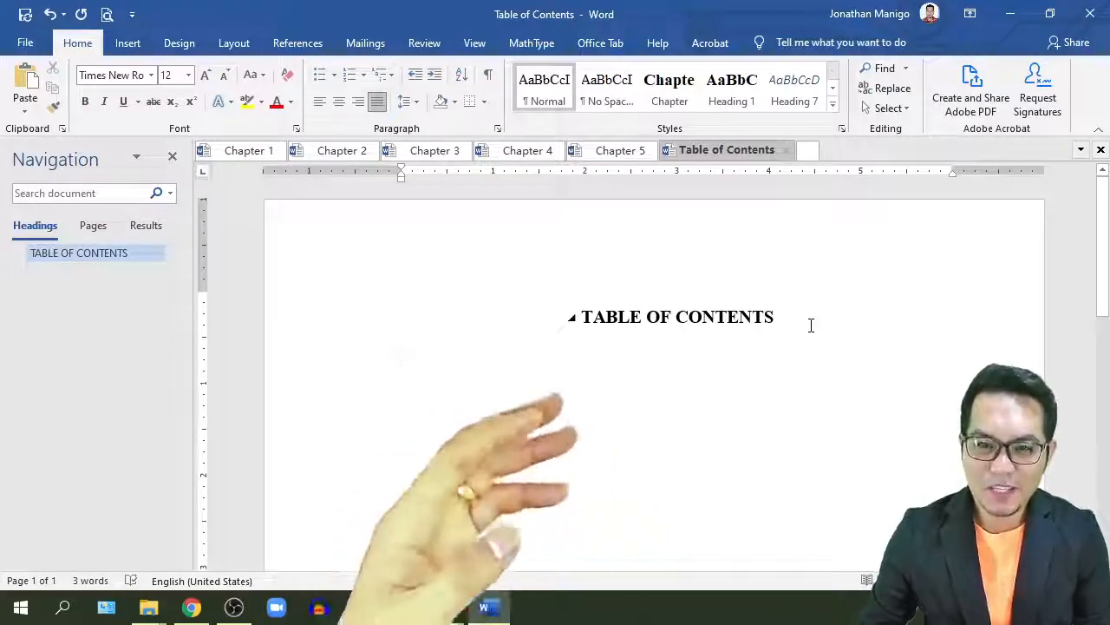
pyautogui.scroll(-4, 811, 324)
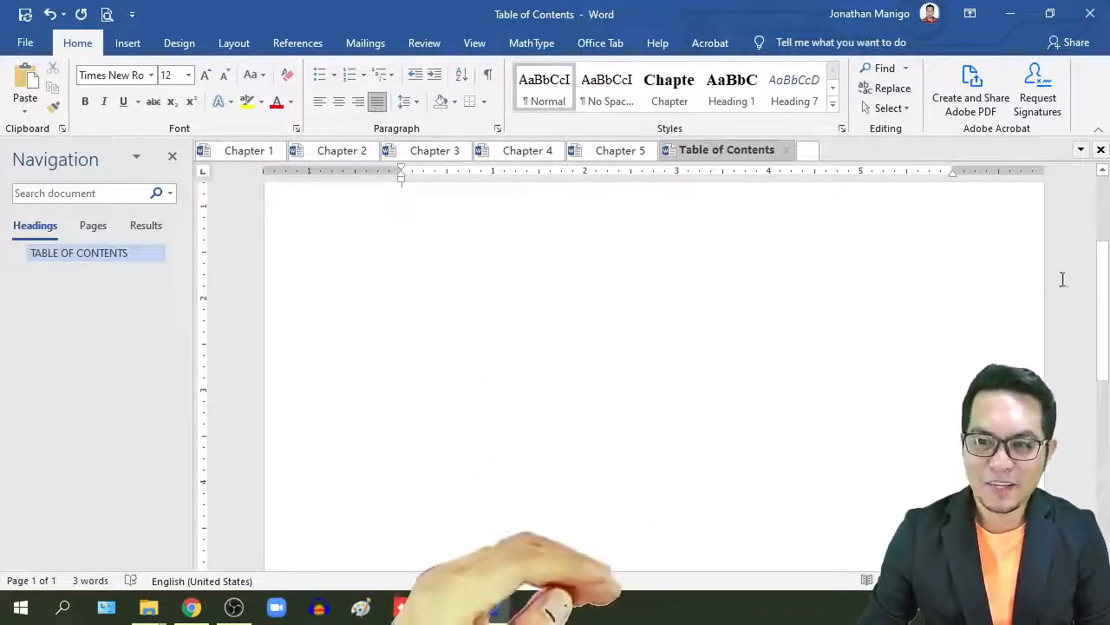
pyautogui.moveTo(1100, 406)
pyautogui.mouseDown()
pyautogui.moveTo(1099, 442)
pyautogui.moveTo(1084, 394)
pyautogui.mouseUp()
pyautogui.scroll(3, 1070, 282)
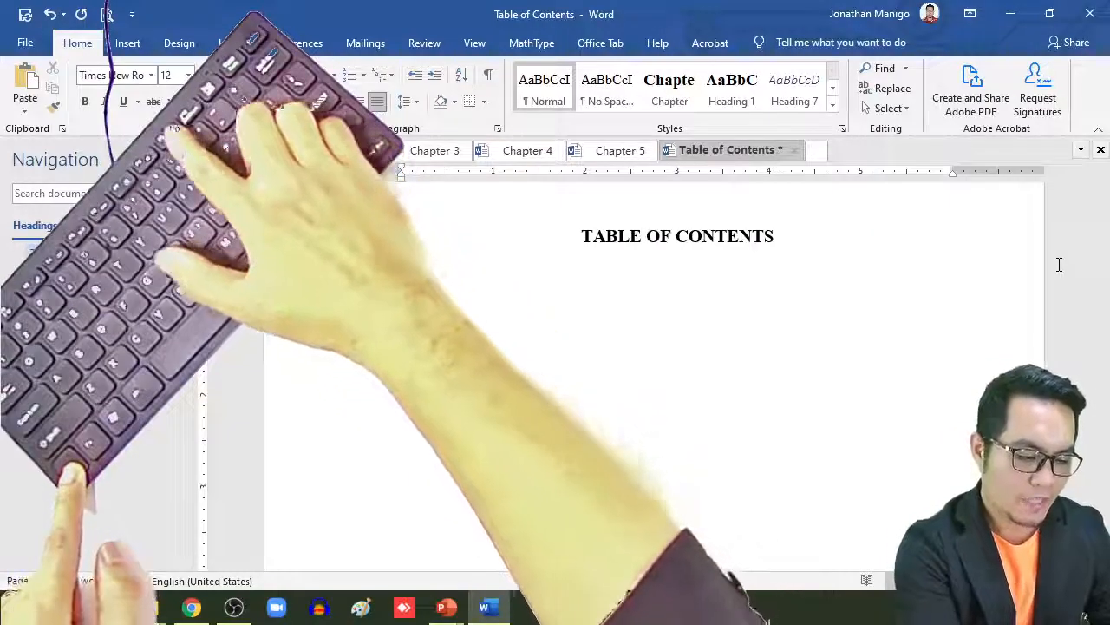
pyautogui.hotkey('ctrl', 'F9')
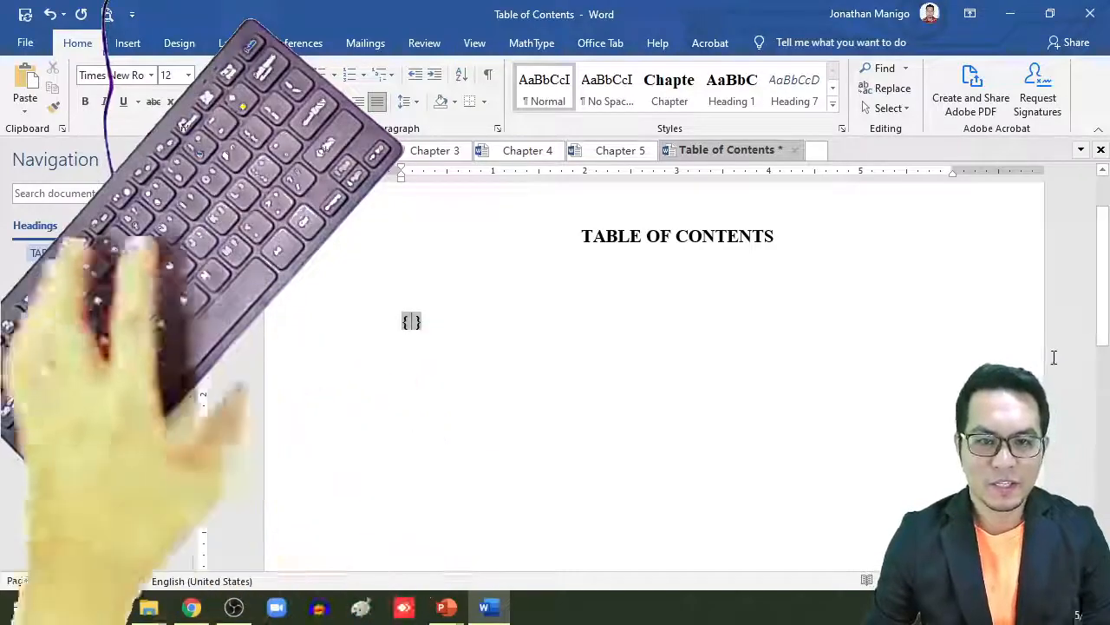
pyautogui.write('RD')
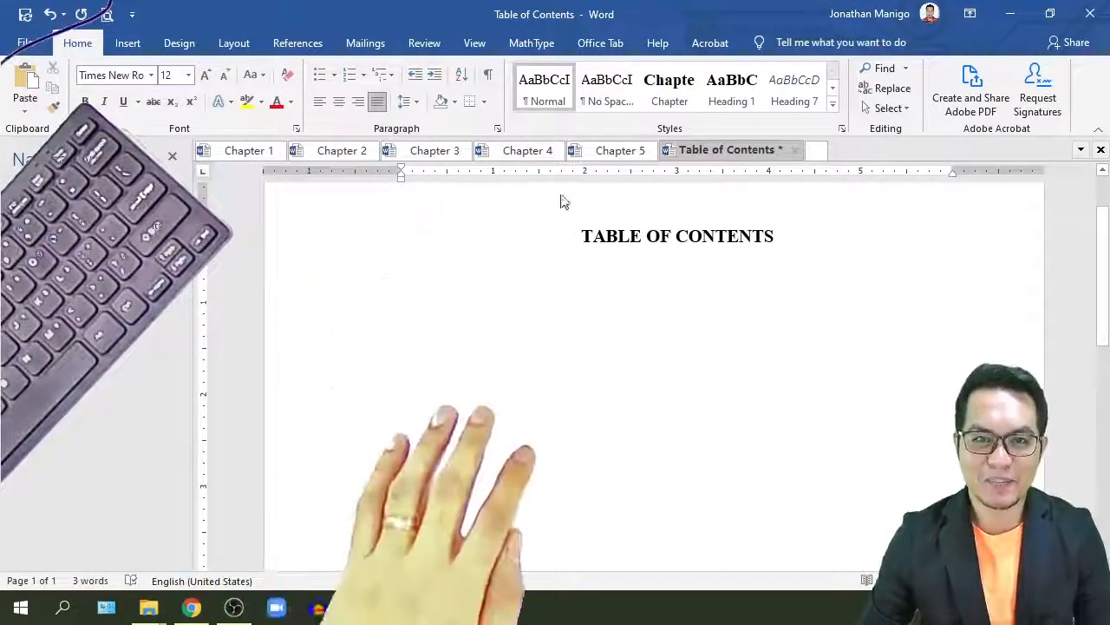
pyautogui.click(489, 77)
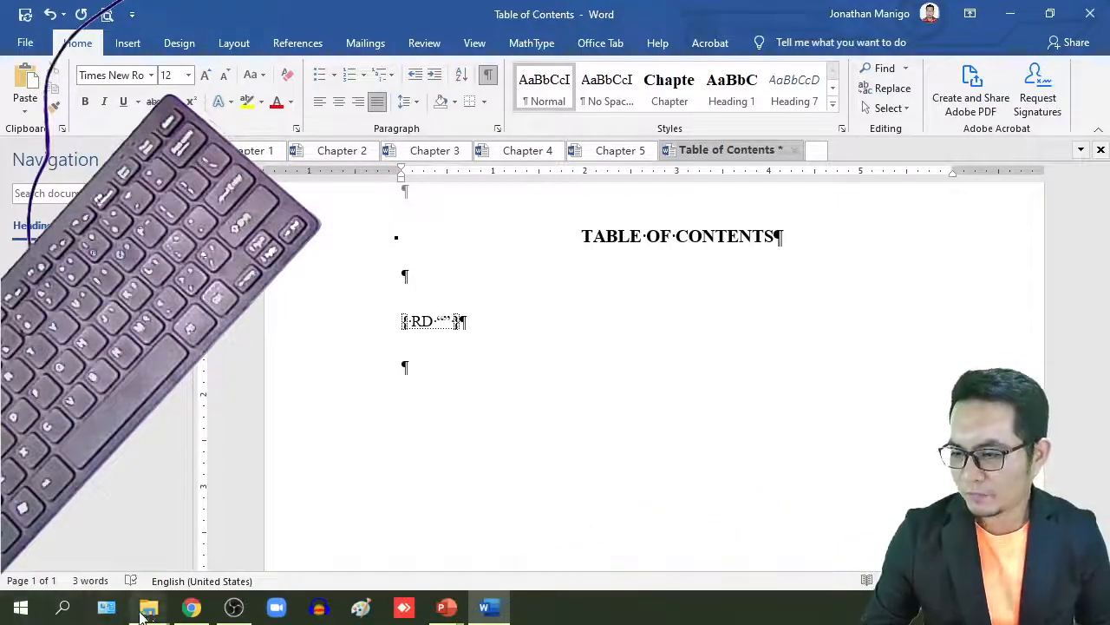
# - Copy the full file path of Chapter 1 from its security properties in the Referencing Documents folder
pyautogui.moveTo(145, 610)
pyautogui.click(229, 548)
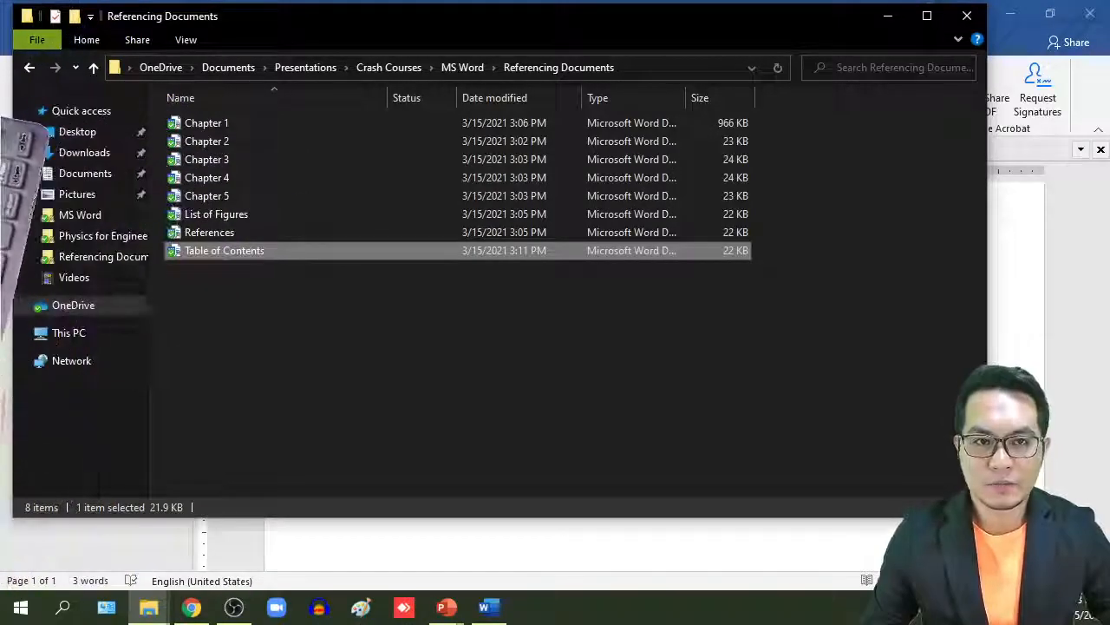
pyautogui.click(210, 123)
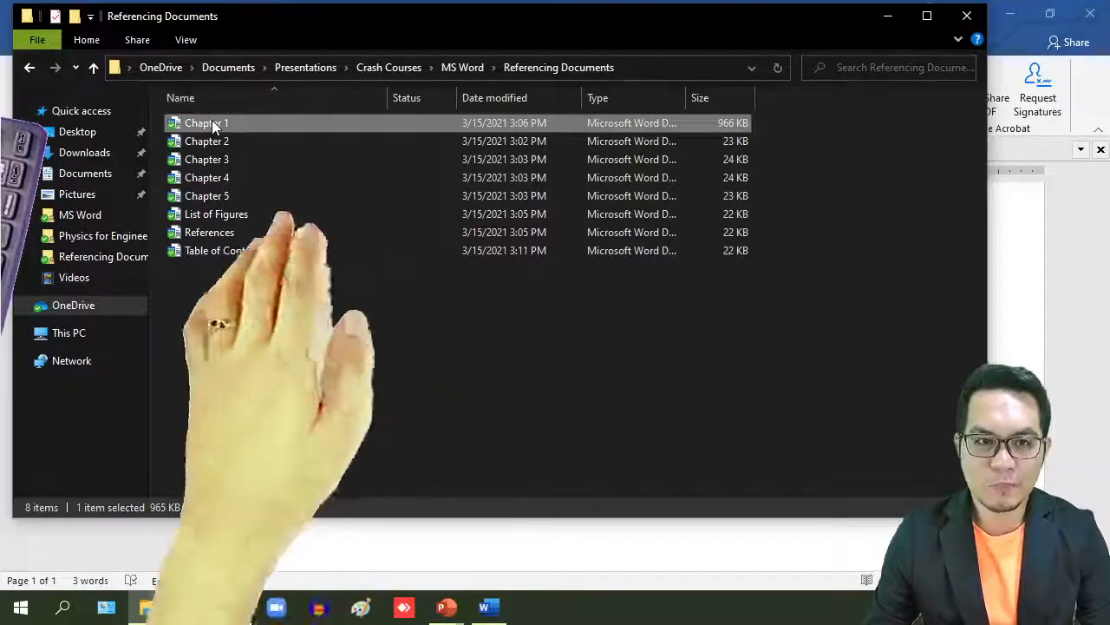
pyautogui.rightClick(212, 119)
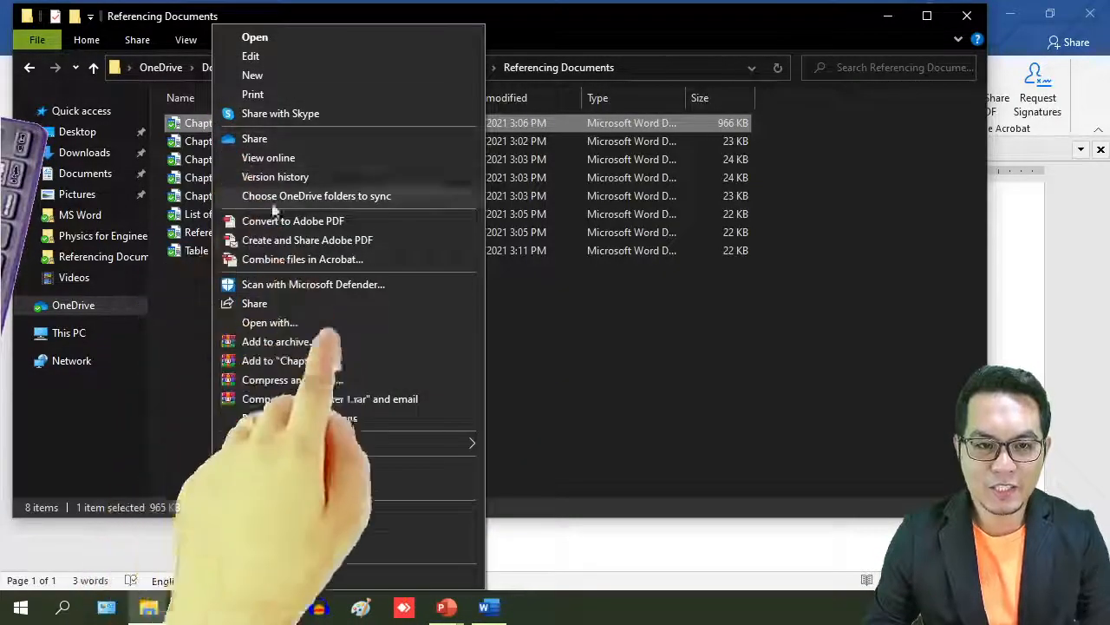
pyautogui.click(265, 576)
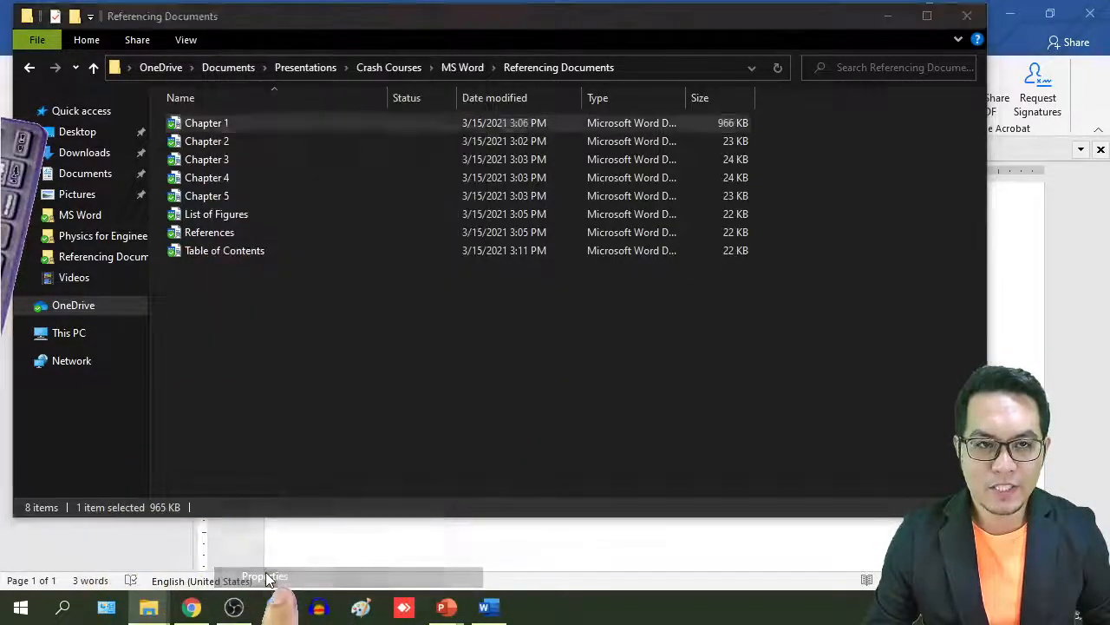
pyautogui.click(295, 163)
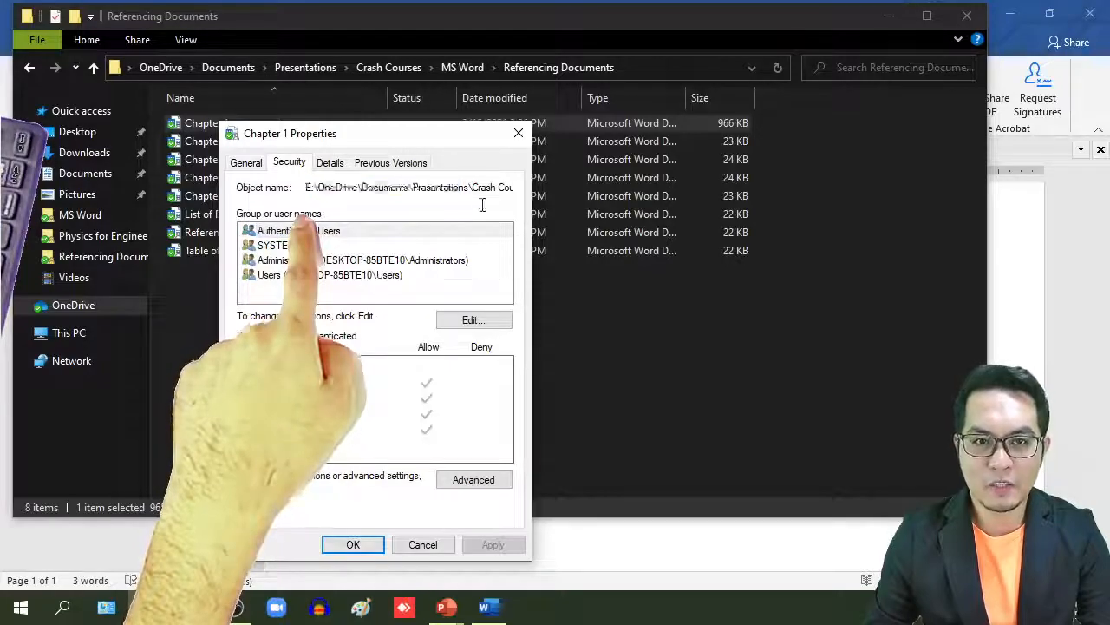
pyautogui.moveTo(474, 204); pyautogui.dragTo(516, 189)
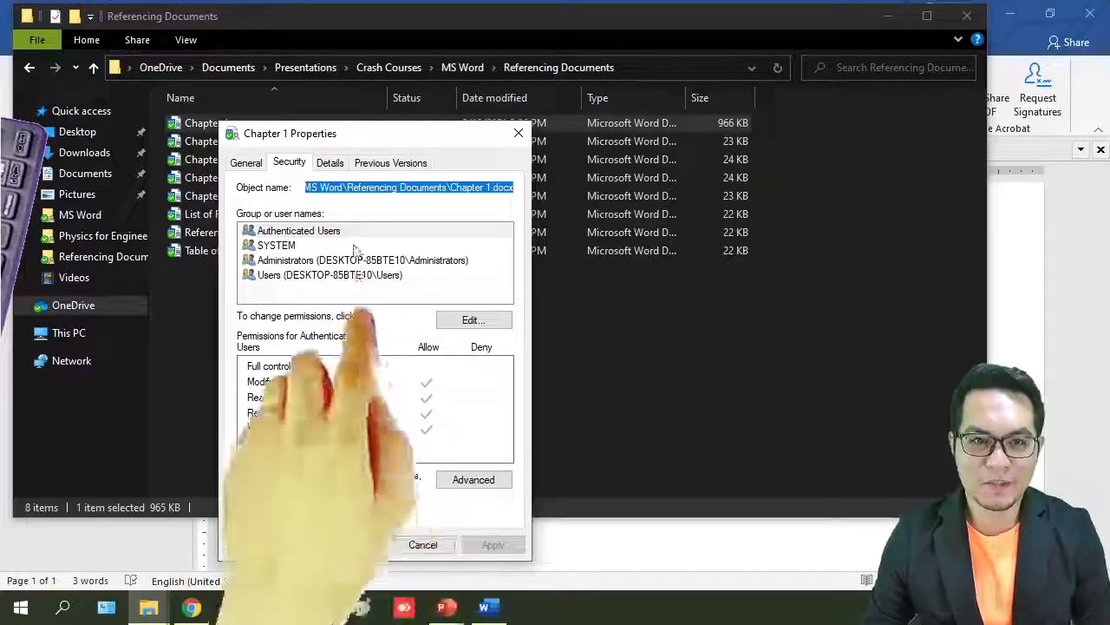
pyautogui.rightClick(397, 187)
pyautogui.click(436, 242)
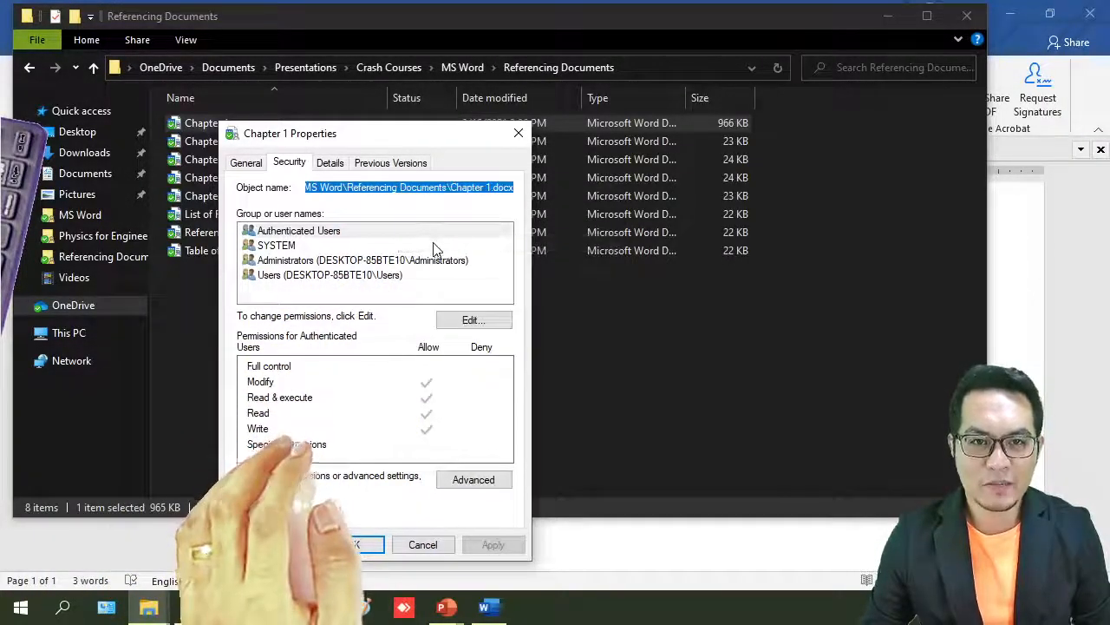
pyautogui.click(368, 548)
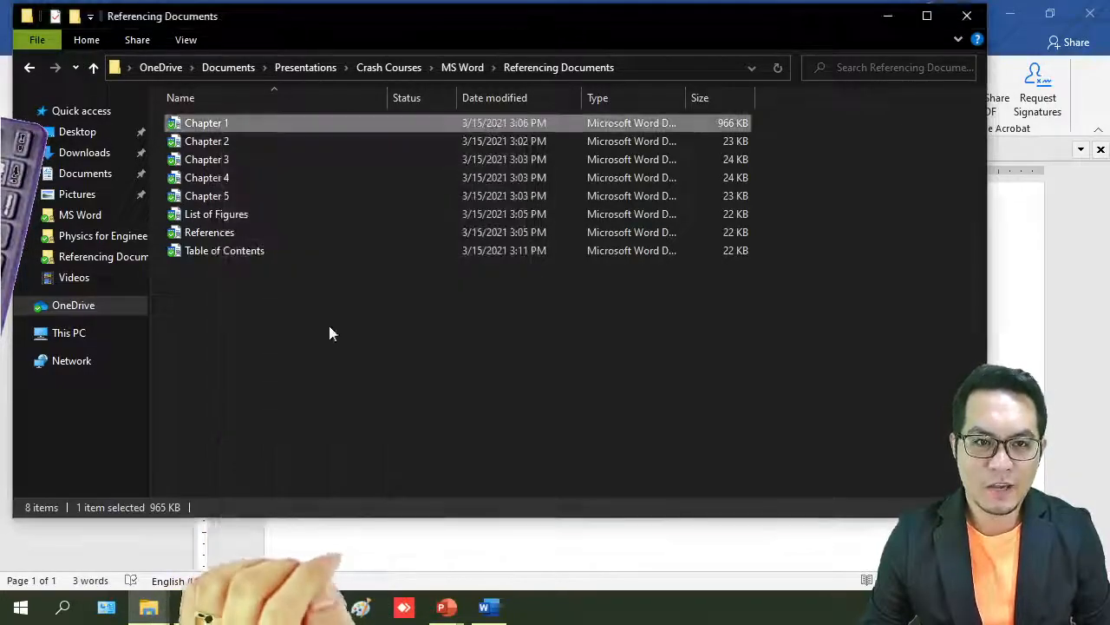
# - Paste the path between the RD field's quotation marks with doubled backslashes, as "E:\\OneDrive\\Documents\\Presentations\\Crash Courses\\MS Word\\Referencing Documents\\Chapter 1.docx"
pyautogui.click(384, 541)
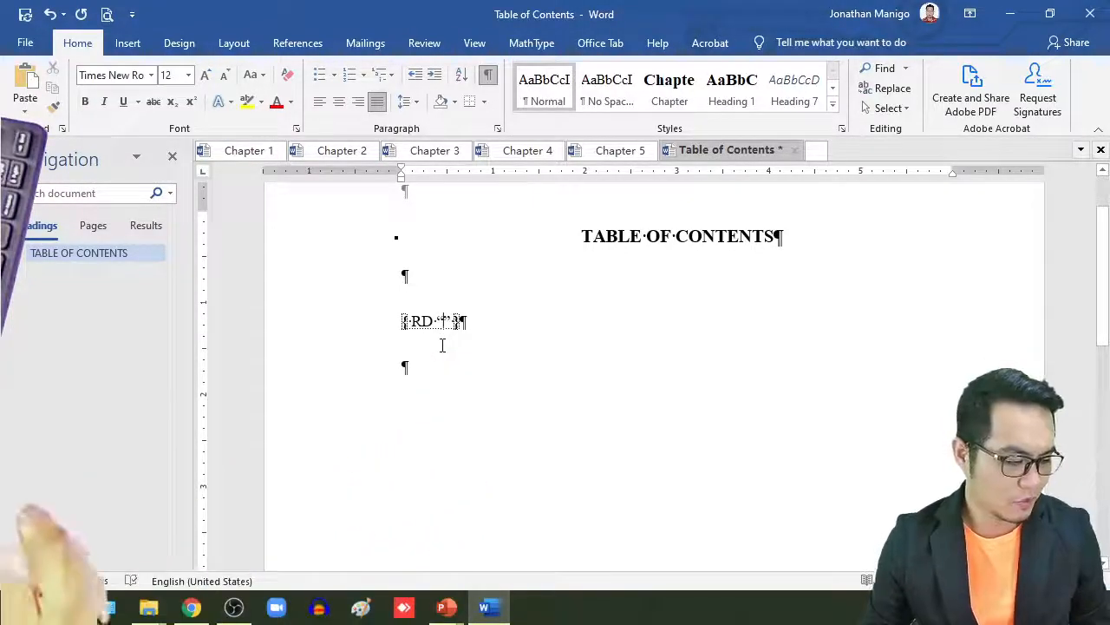
pyautogui.hotkey('ctrl', 'v')
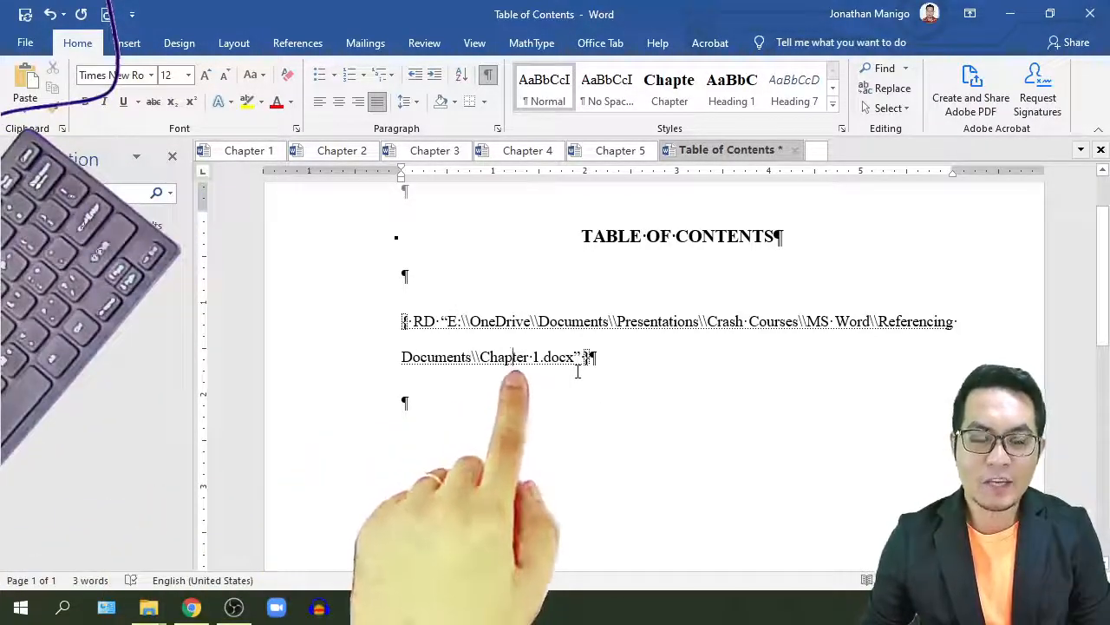
# - Duplicate the Chapter 1 RD field in the paragraph below it and change the copy's file name to Chapter 2.docx
pyautogui.doubleClick(381, 347)
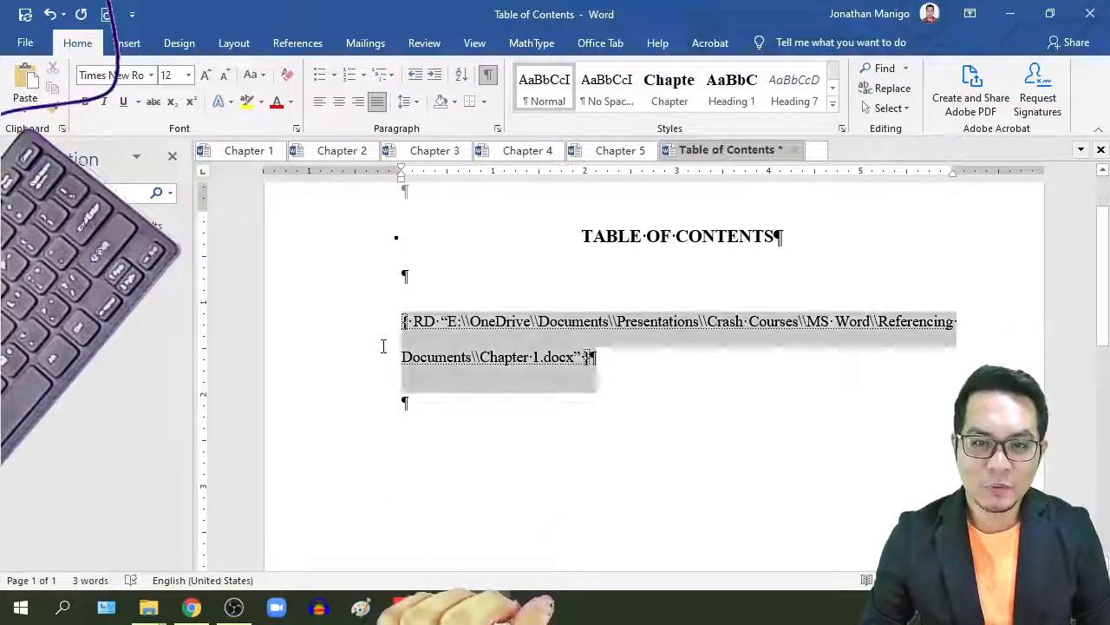
pyautogui.click(514, 408)
pyautogui.hotkey('ctrl', 'v')
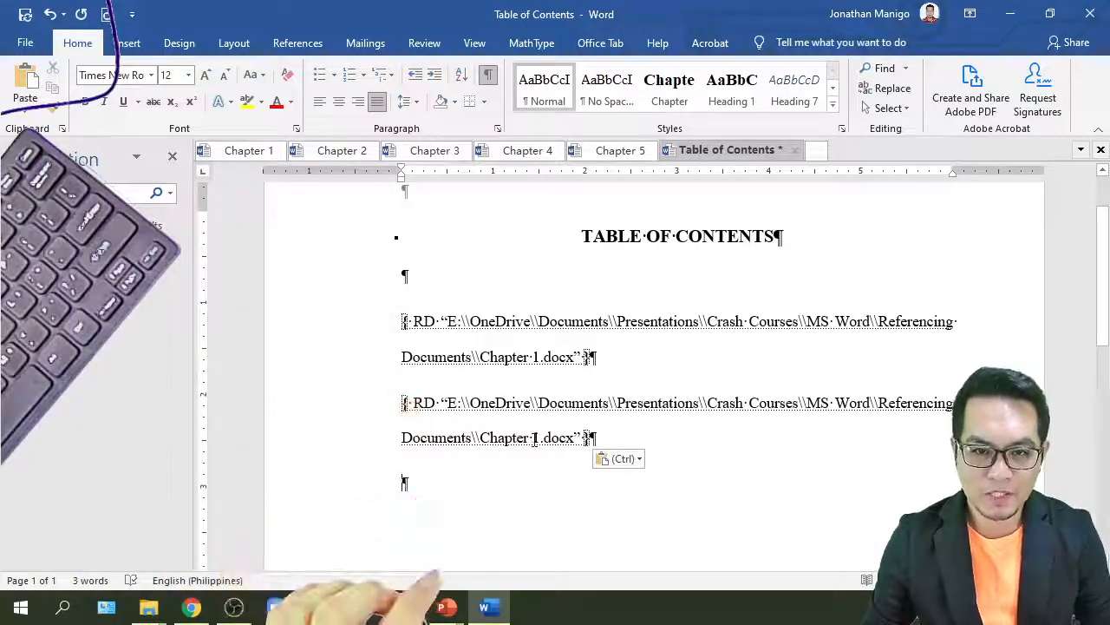
pyautogui.doubleClick(536, 438)
pyautogui.write('3')
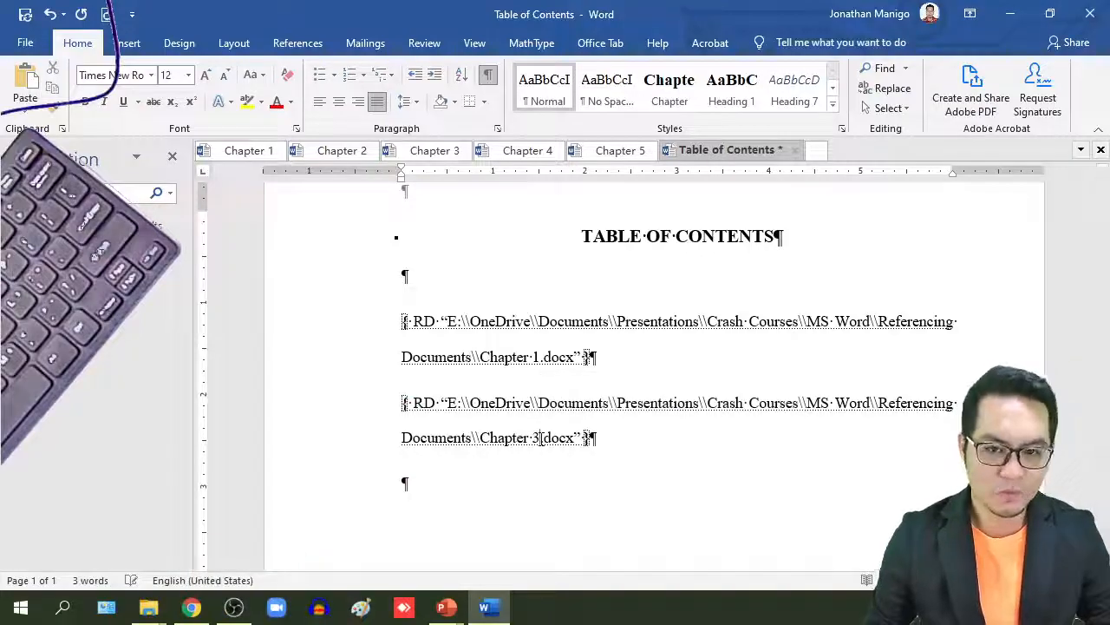
pyautogui.press('BackSpace')
pyautogui.write('2')
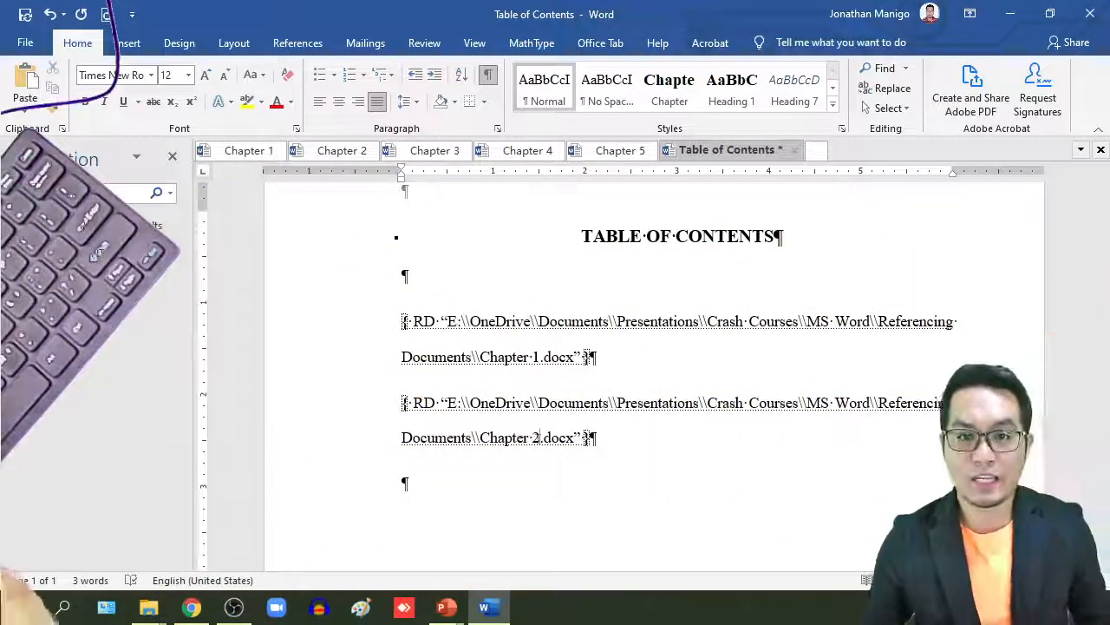
# - Duplicate the Chapter 1 and Chapter 2 RD fields below them and point the copies to Chapter 3.docx and Chapter 4.docx
pyautogui.moveTo(654, 454); pyautogui.dragTo(475, 350)
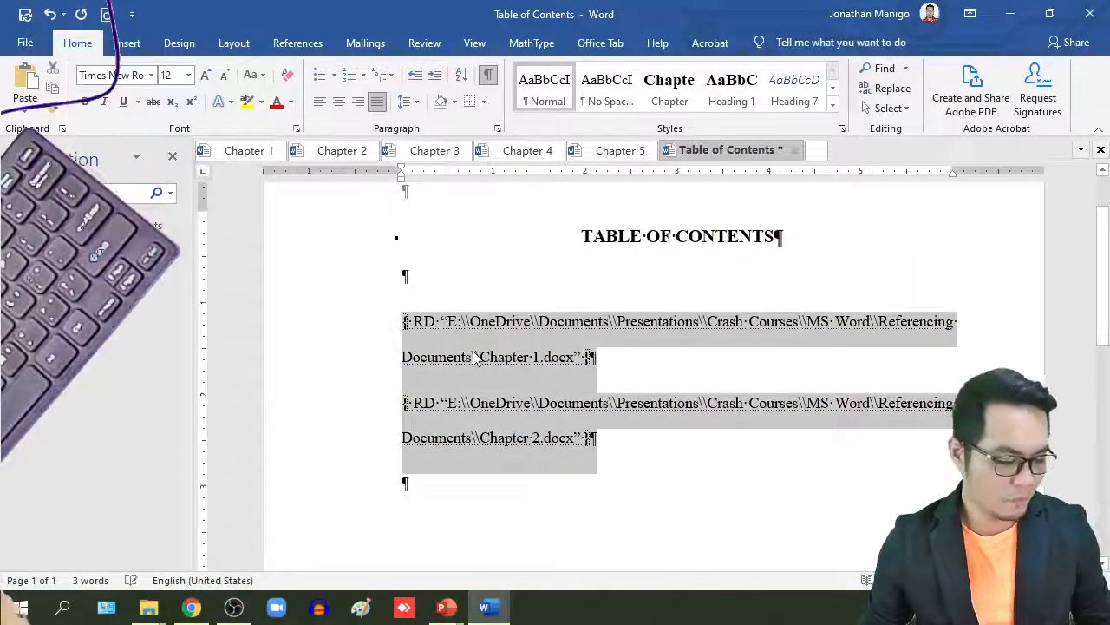
pyautogui.click(459, 503)
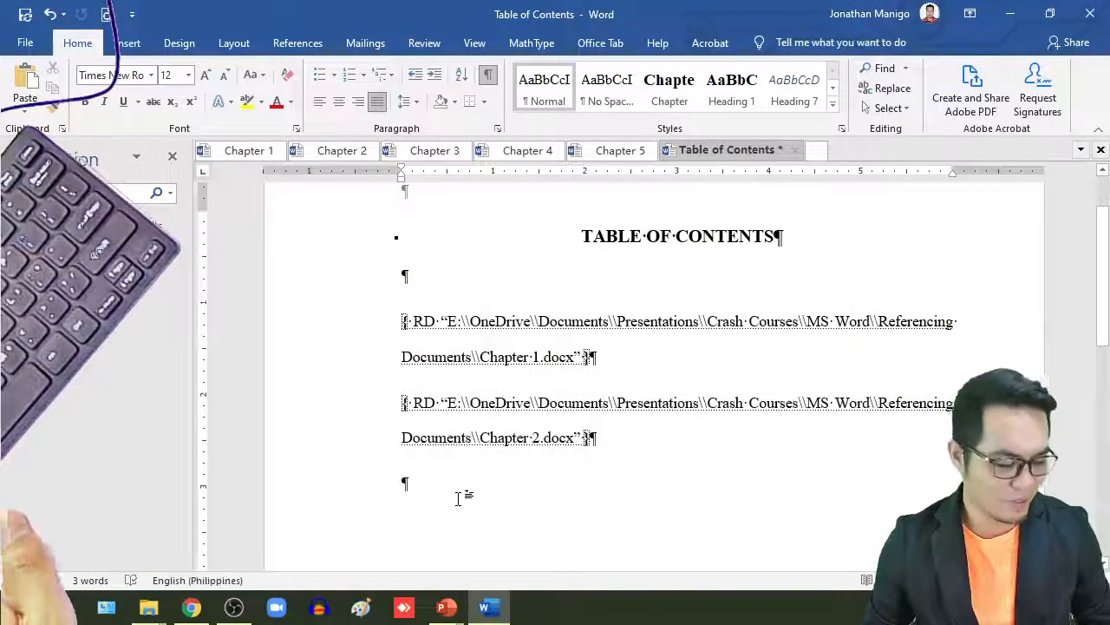
pyautogui.hotkey('ctrl', 'v')
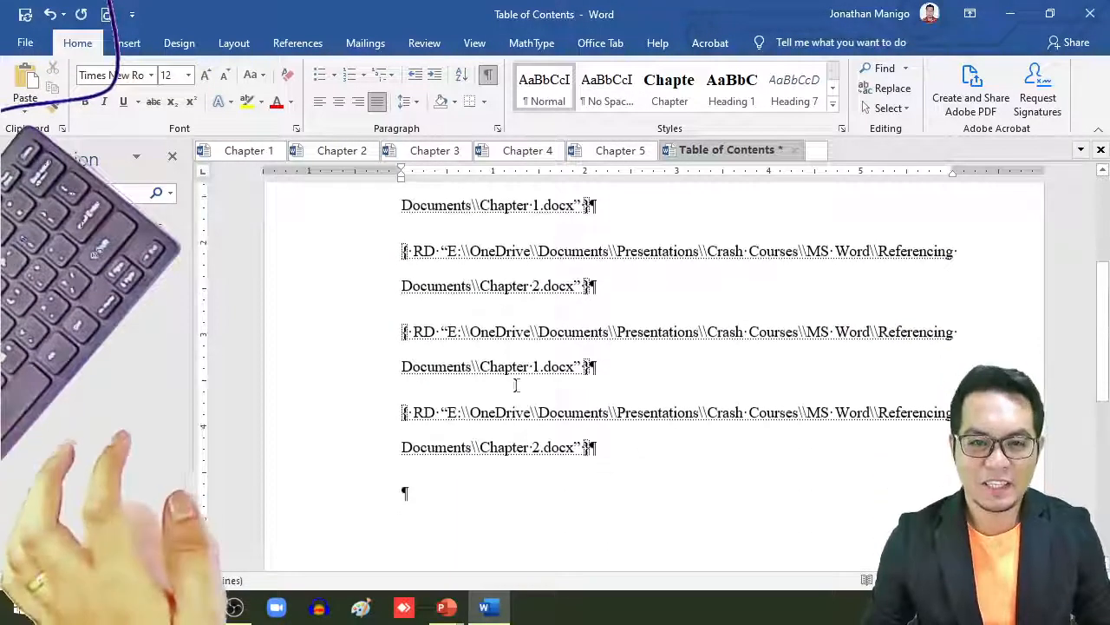
pyautogui.scroll(1, 544, 330)
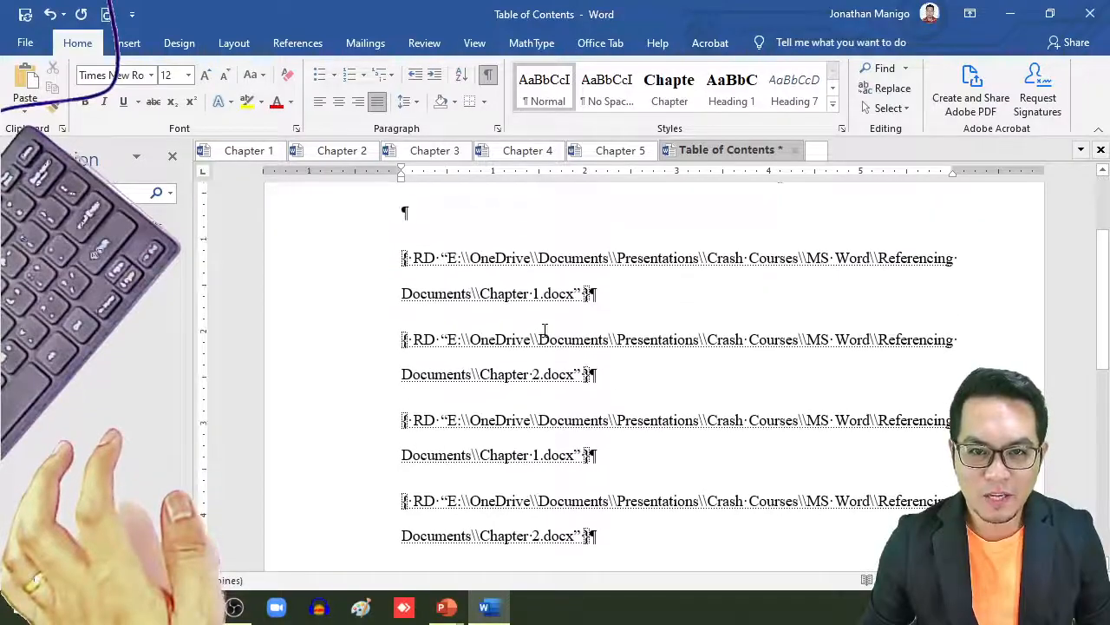
pyautogui.doubleClick(536, 455)
pyautogui.write('3')
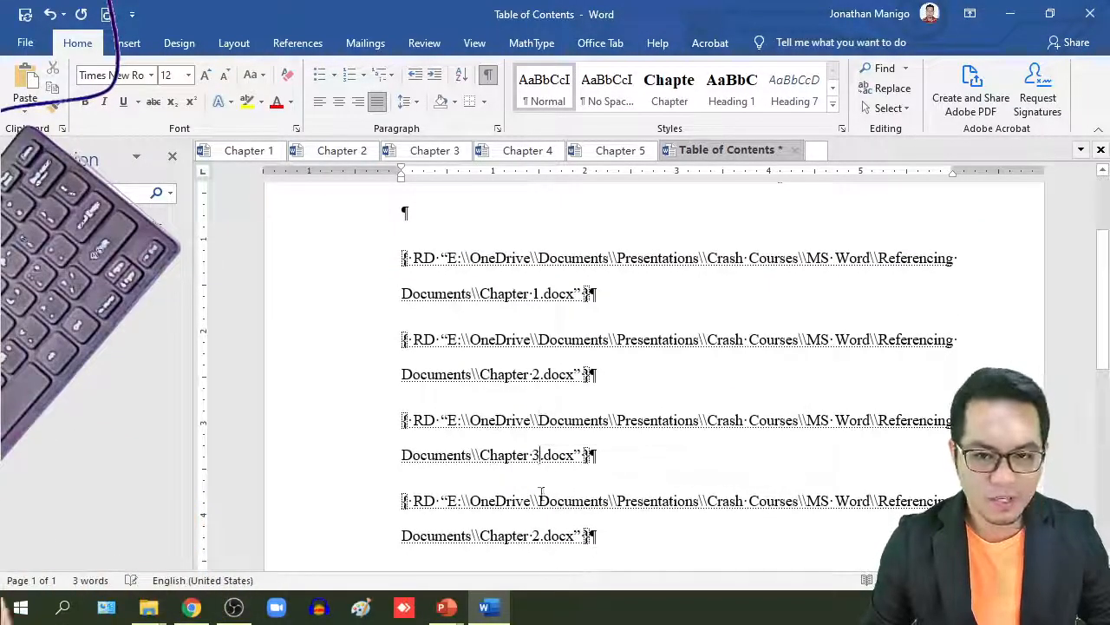
pyautogui.doubleClick(536, 536)
pyautogui.scroll(-1, 564, 468)
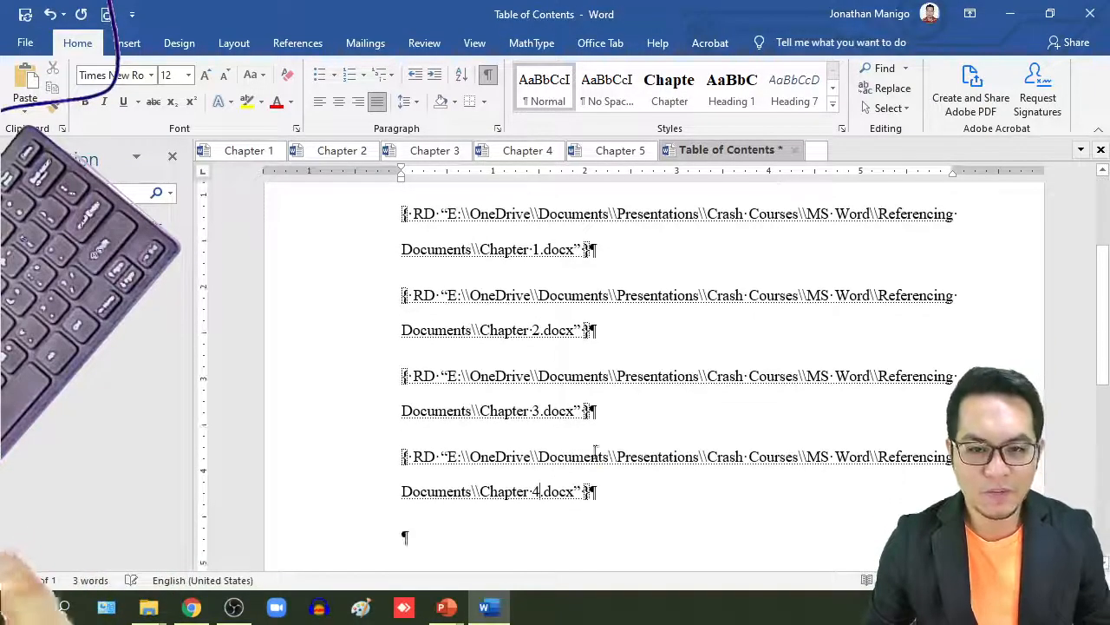
# - Duplicate the Chapter 4 RD field in the paragraph below it and change the copy's file name to Chapter 5.docx
pyautogui.moveTo(649, 489); pyautogui.dragTo(425, 434)
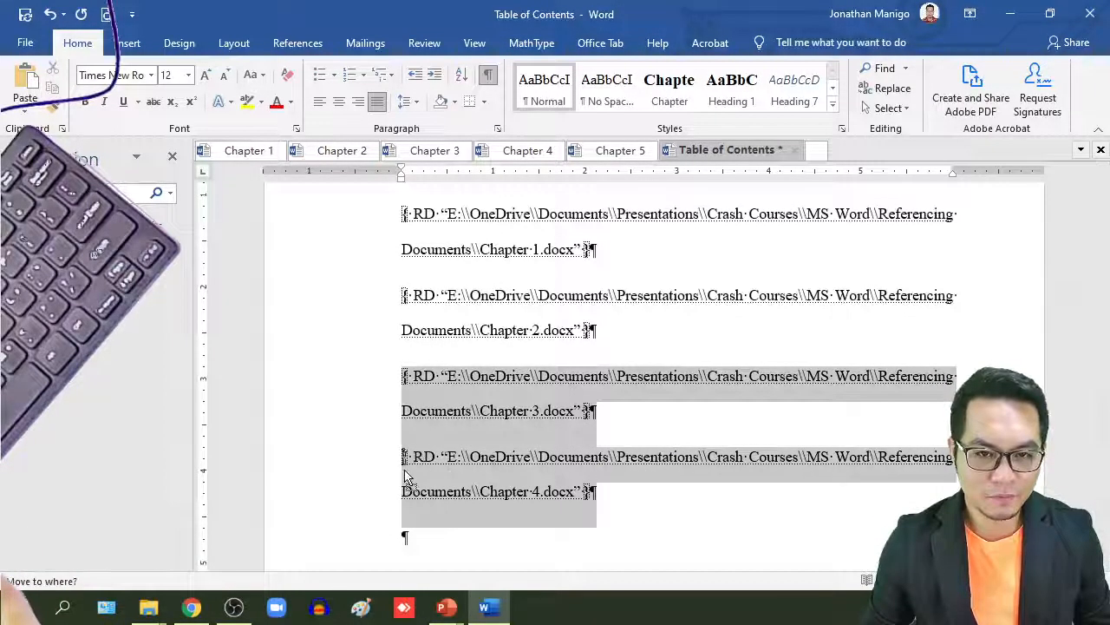
pyautogui.moveTo(408, 477); pyautogui.dragTo(561, 491)
pyautogui.moveTo(668, 507); pyautogui.dragTo(479, 480)
pyautogui.hotkey('ctrl', 'c')
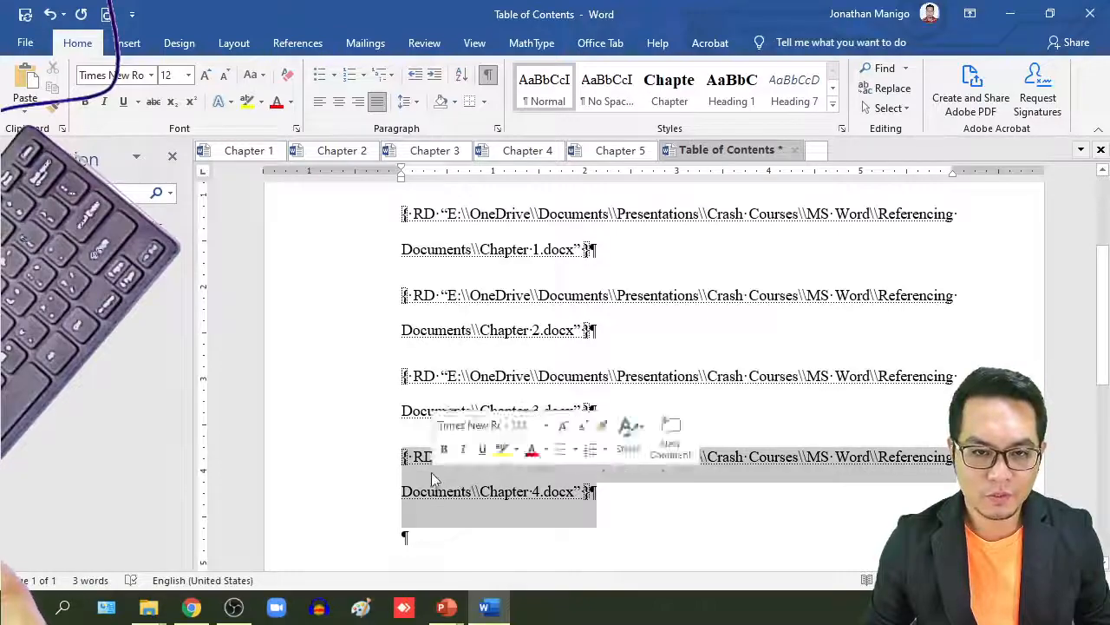
pyautogui.scroll(-1, 436, 468)
pyautogui.click(435, 475)
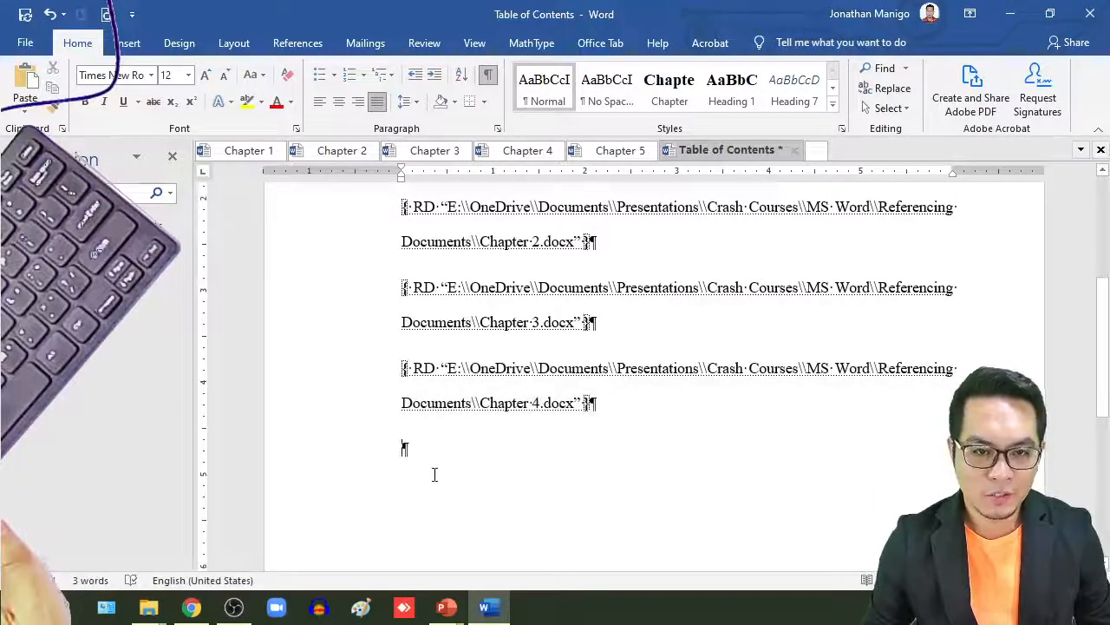
pyautogui.hotkey('ctrl', 'v')
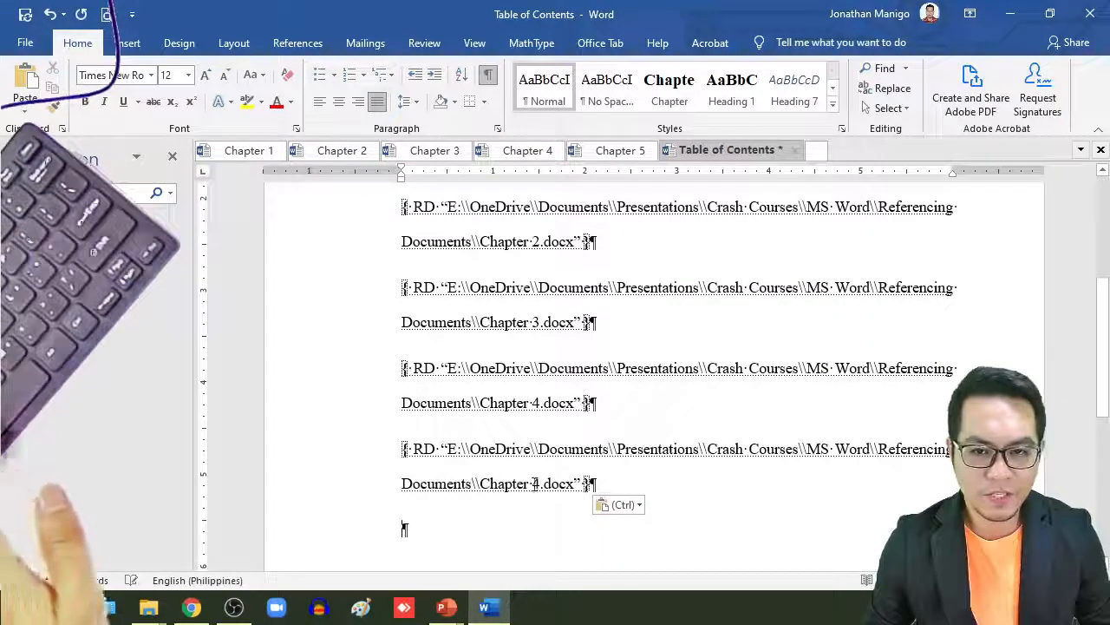
pyautogui.doubleClick(535, 484)
pyautogui.write('5')
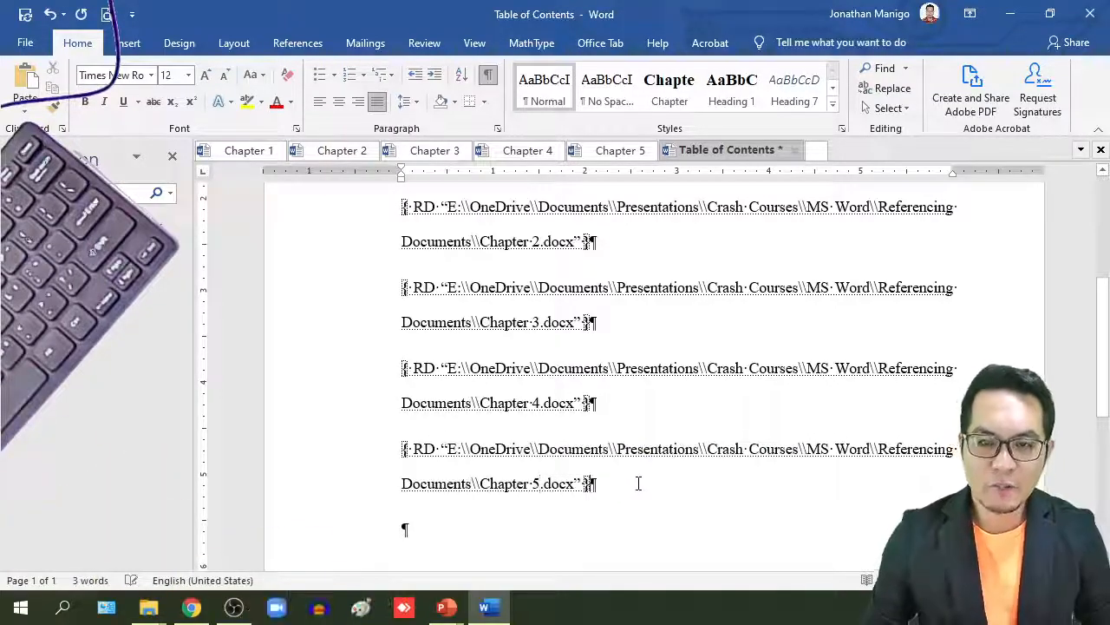
# - Place the insertion point in the blank paragraph below the TABLE OF CONTENTS heading and hide the formatting marks
pyautogui.scroll(1, 640, 482)
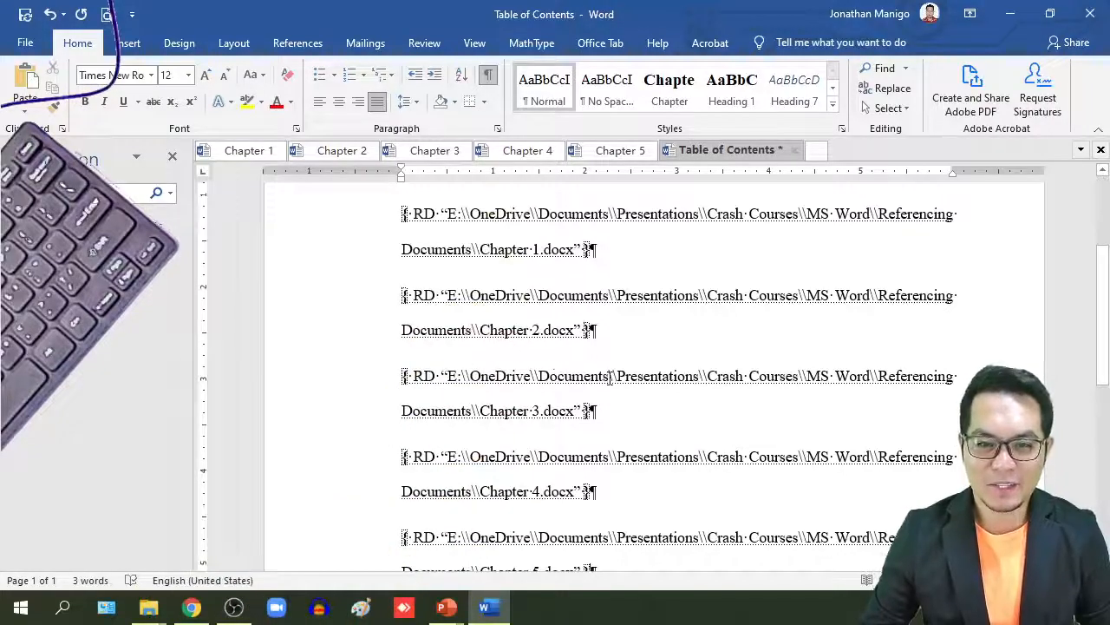
pyautogui.scroll(-3, 611, 376)
pyautogui.scroll(5, 611, 376)
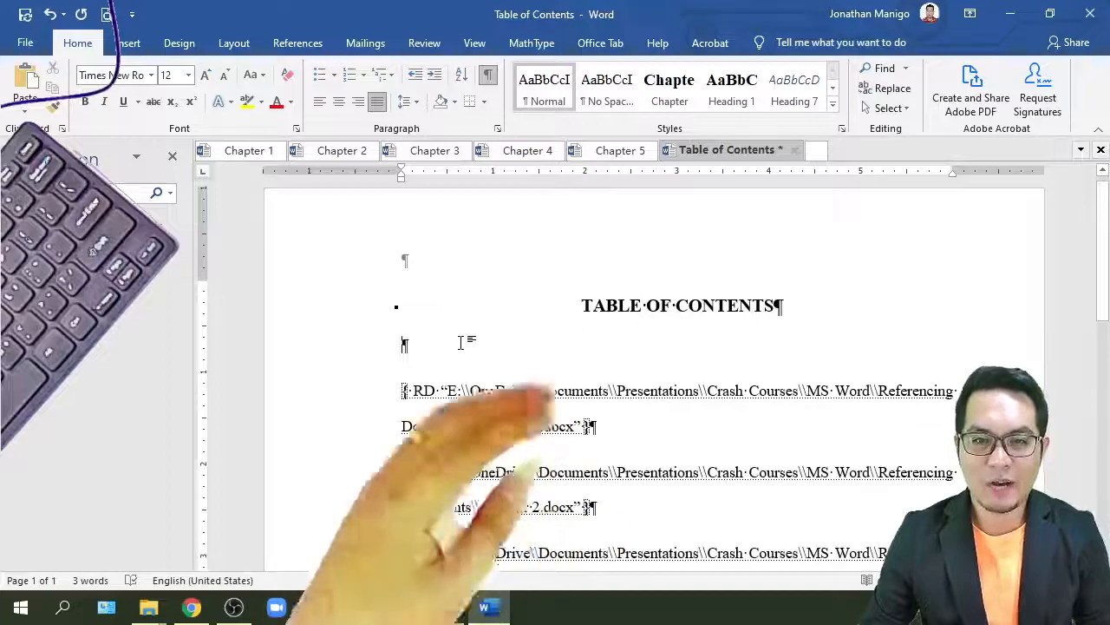
pyautogui.scroll(-3, 510, 325)
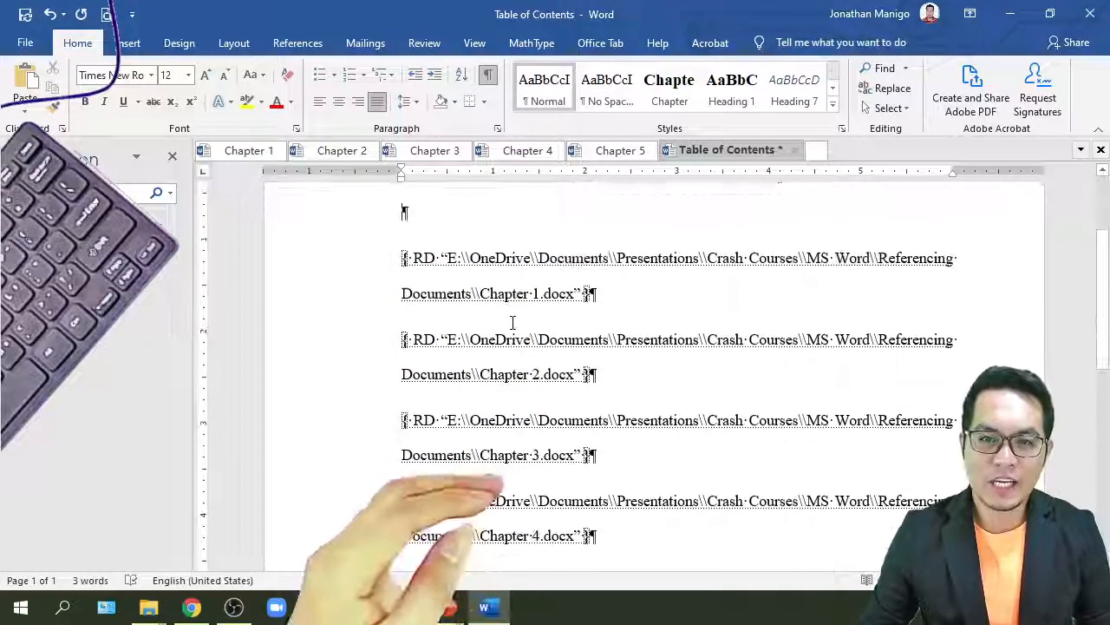
pyautogui.scroll(3, 514, 319)
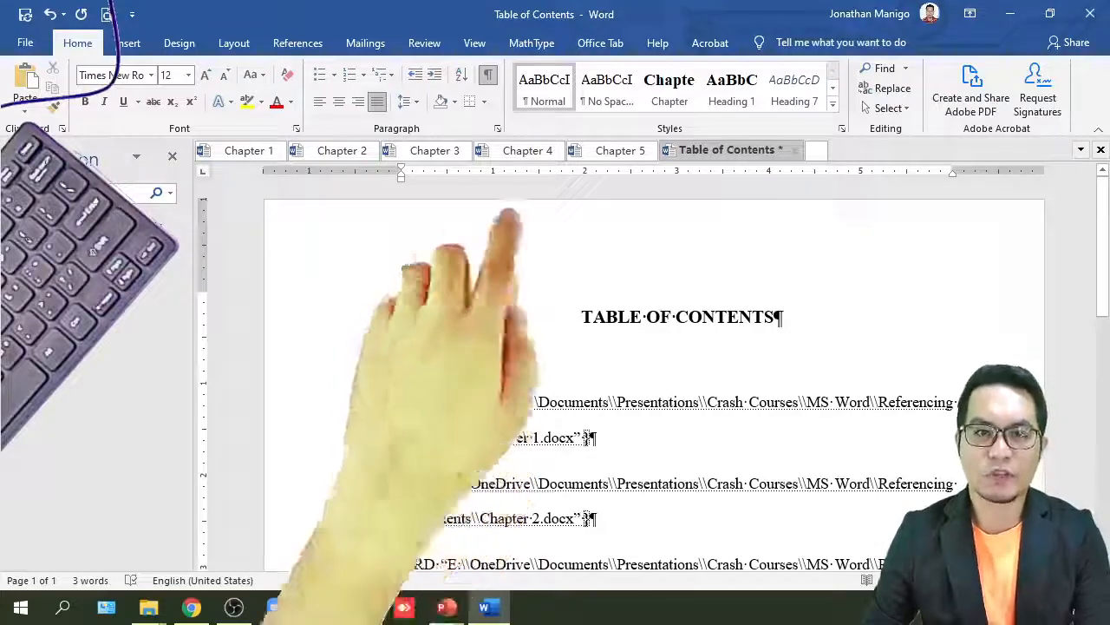
pyautogui.scroll(-1, 528, 325)
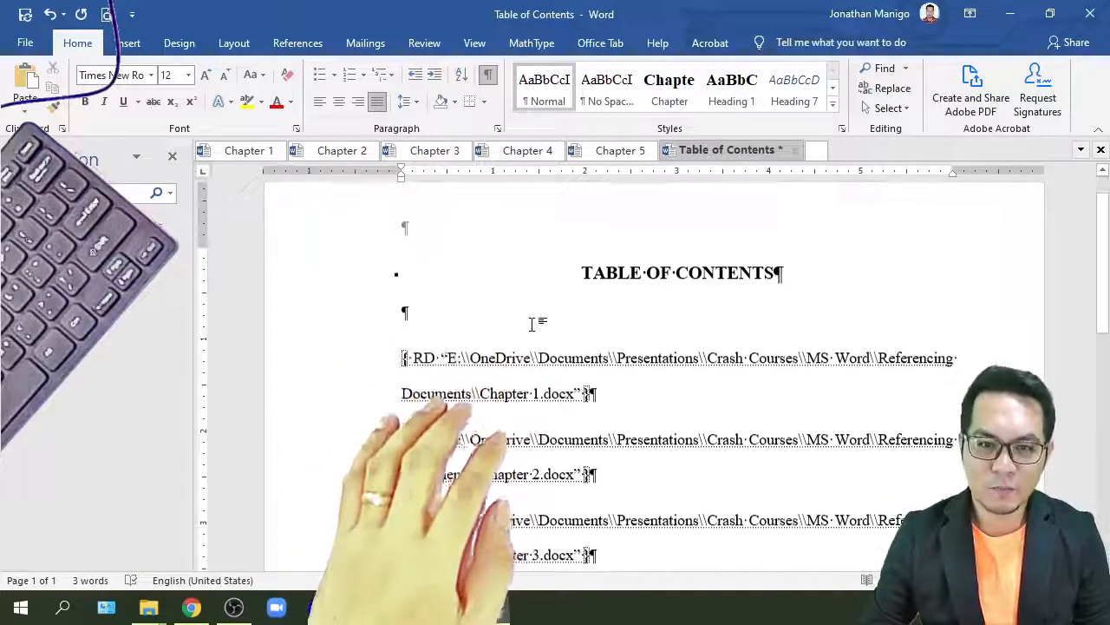
pyautogui.scroll(-2, 535, 322)
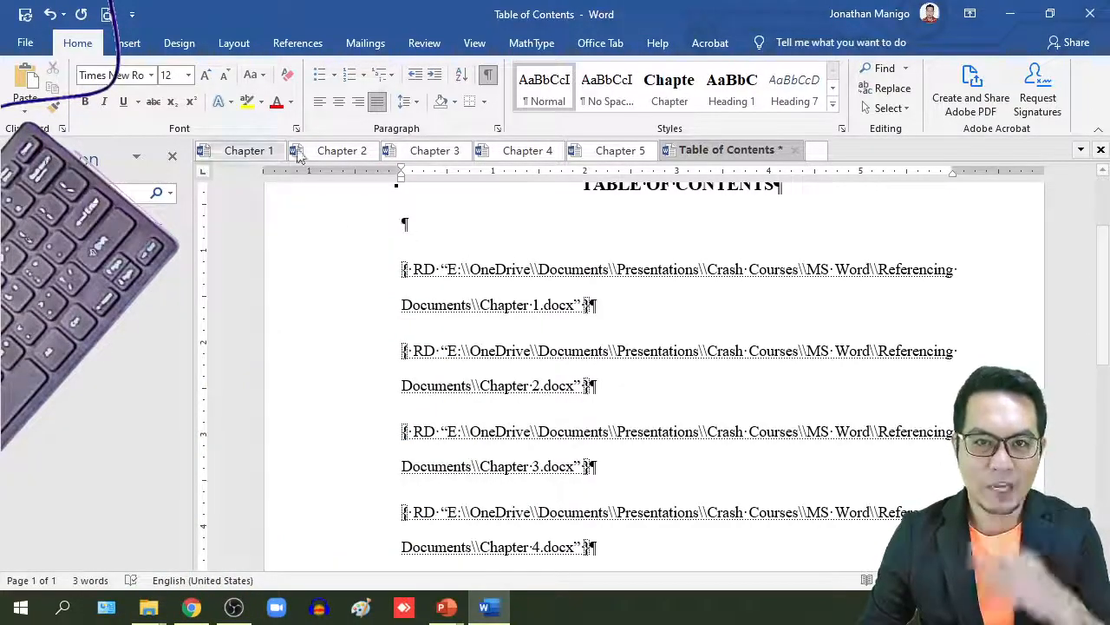
pyautogui.click(488, 78)
pyautogui.scroll(2, 557, 346)
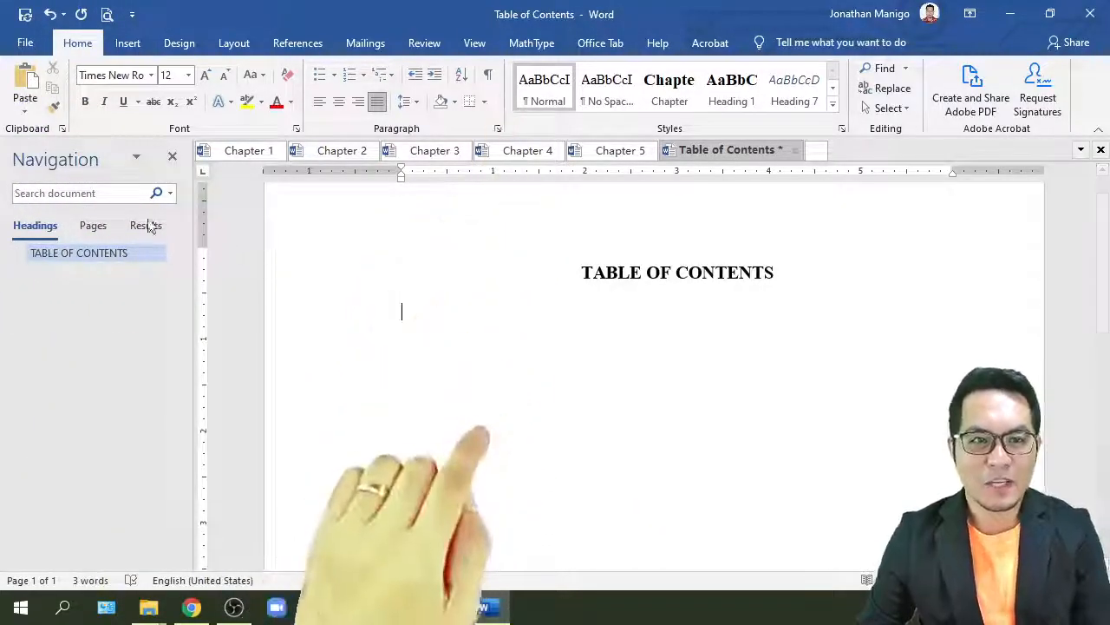
# - Insert a custom table of contents below the heading, keeping right-aligned page numbers and the dotted tab leader
pyautogui.click(299, 45)
pyautogui.click(33, 104)
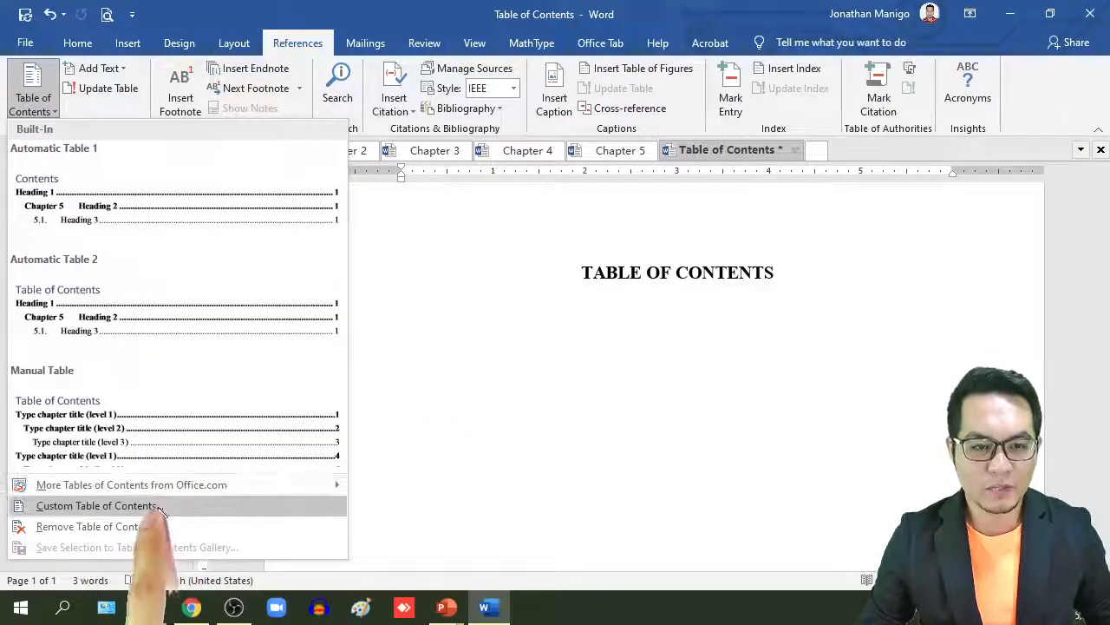
pyautogui.click(130, 506)
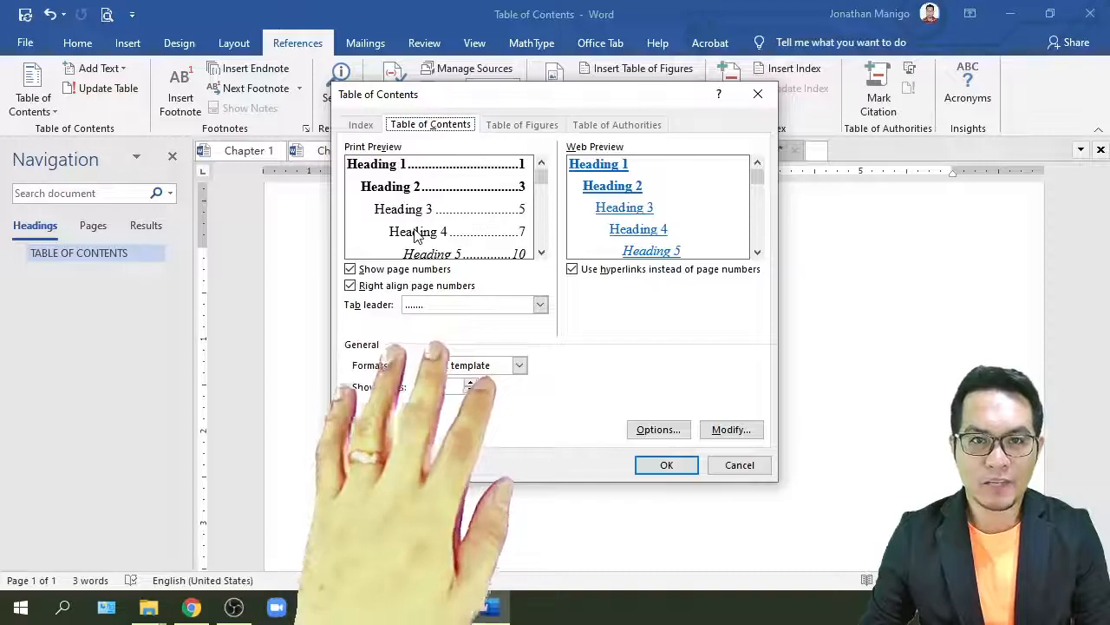
pyautogui.click(665, 465)
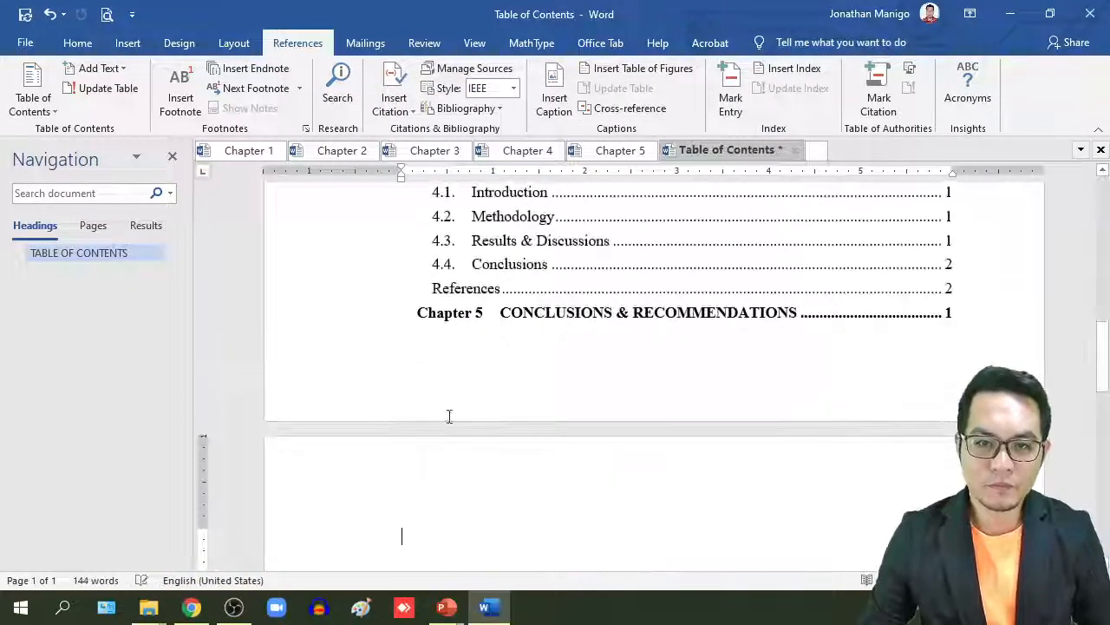
# - Review the generated table of contents from the Chapter 1 entries through Chapter 5
pyautogui.scroll(5, 515, 447)
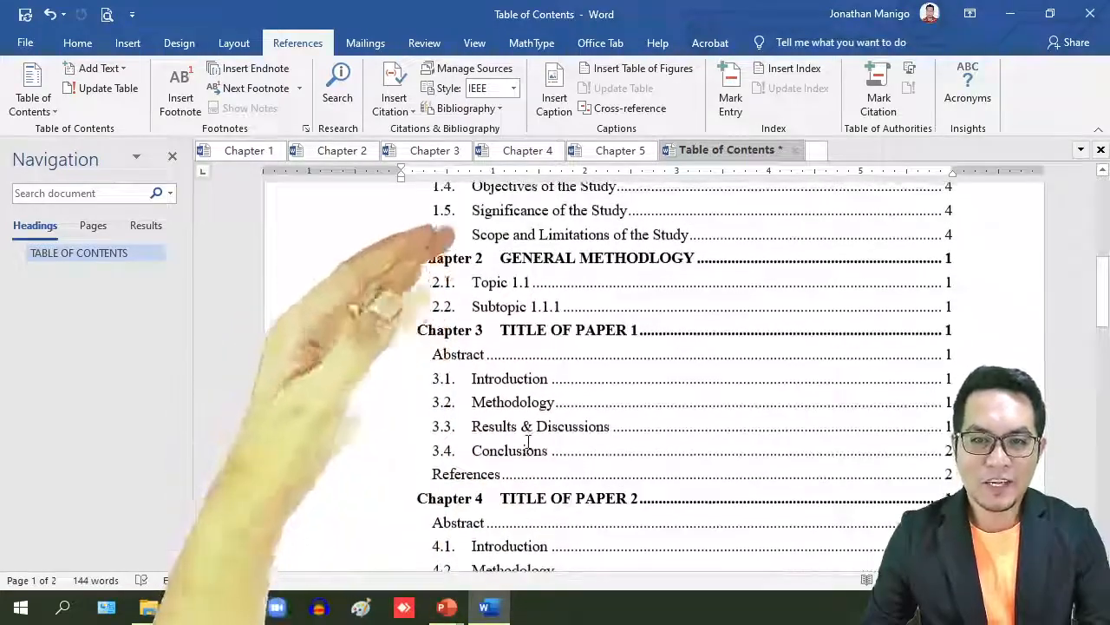
pyautogui.scroll(5, 529, 440)
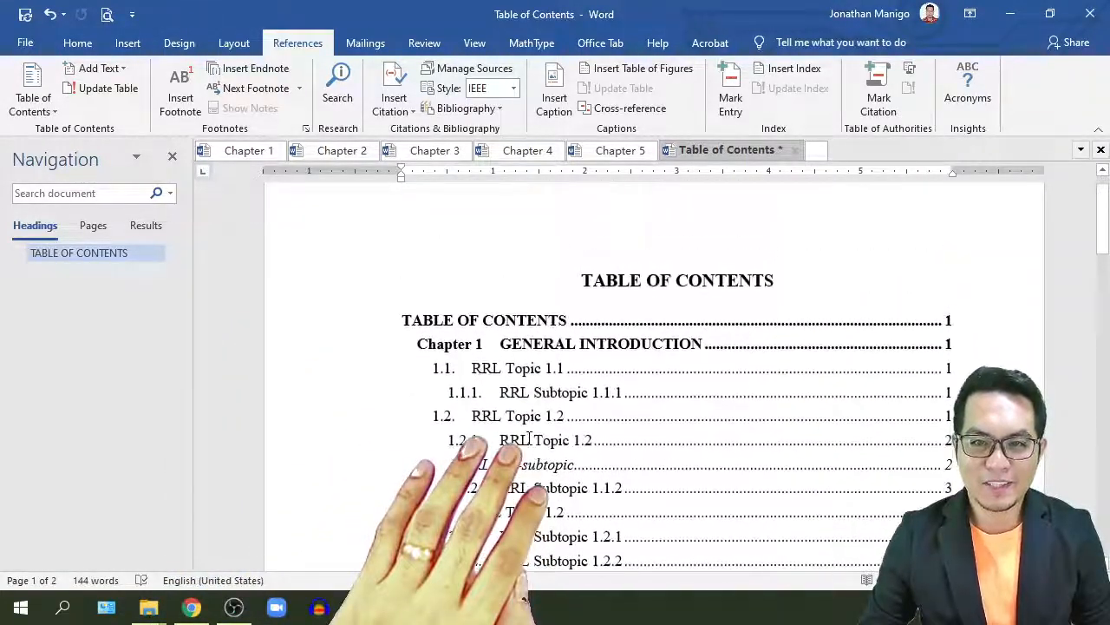
pyautogui.scroll(-5, 530, 438)
pyautogui.scroll(-15, 531, 438)
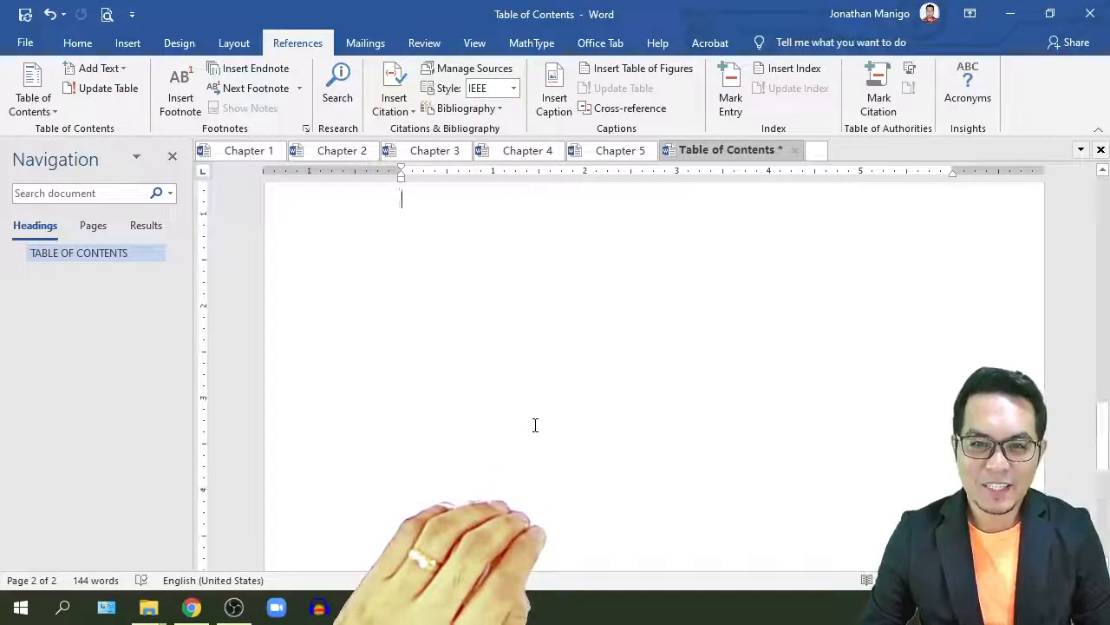
pyautogui.scroll(10, 534, 424)
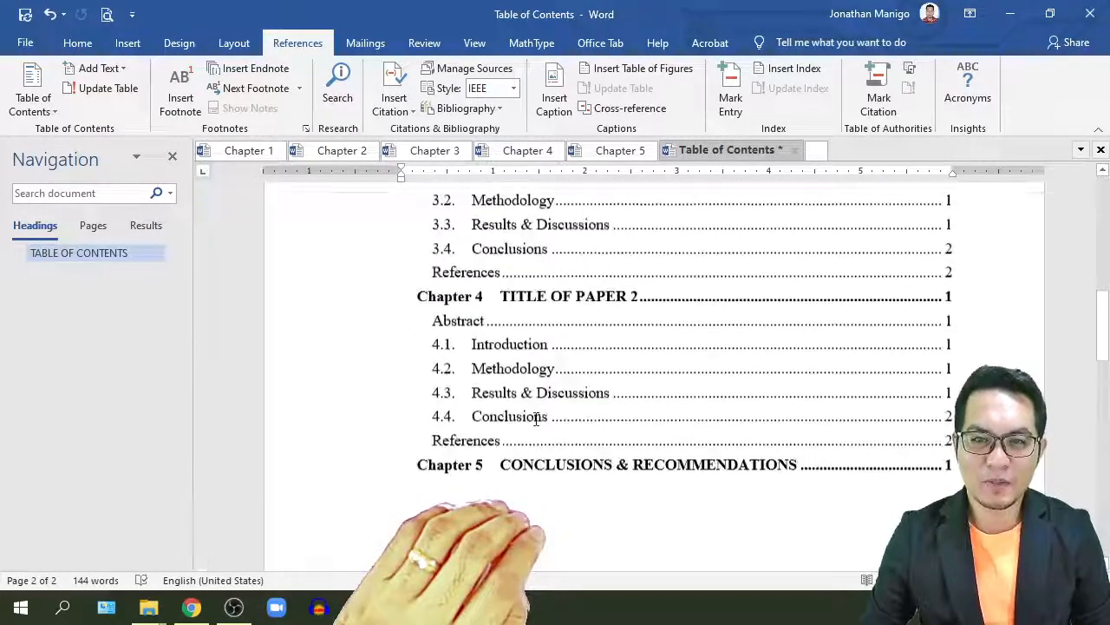
pyautogui.scroll(8, 530, 414)
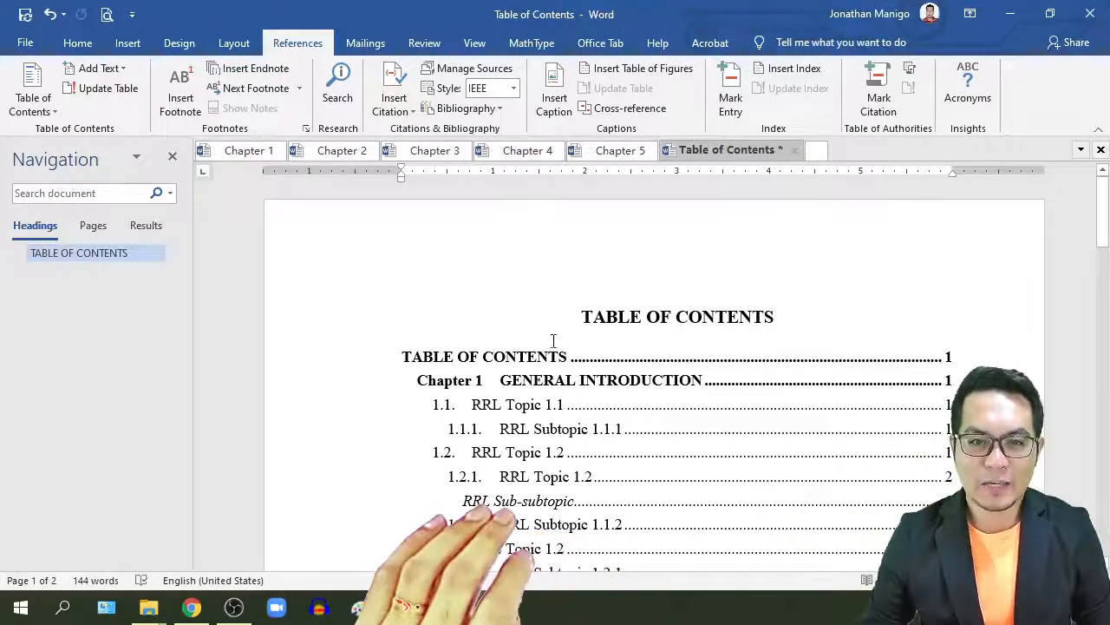
pyautogui.scroll(-8, 553, 341)
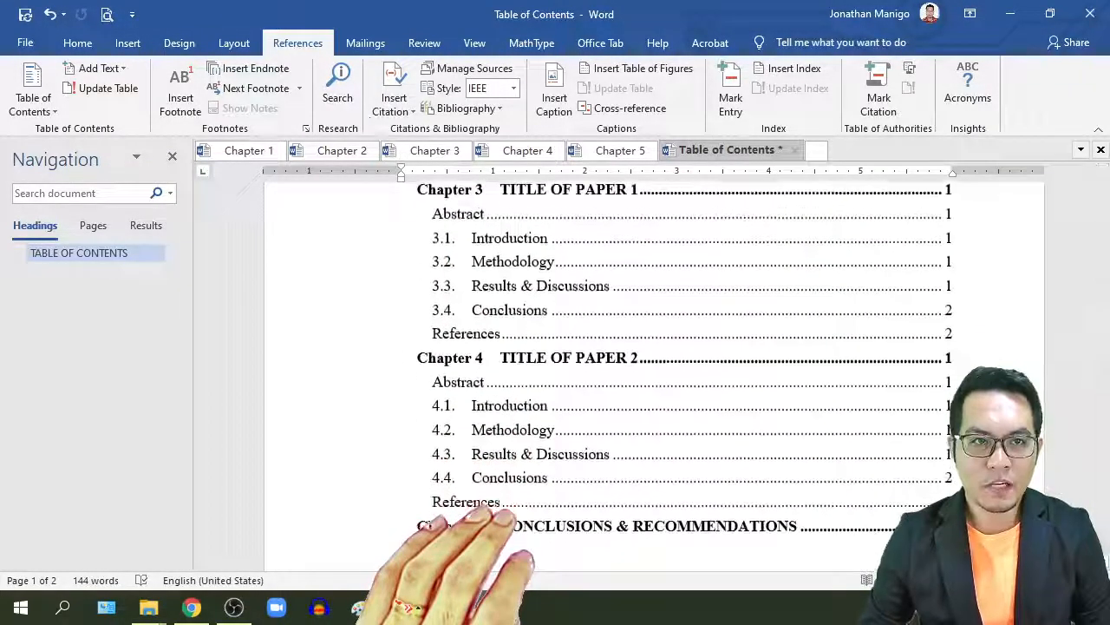
# - Show the formatting marks to display the RD fields below the table of contents
pyautogui.click(81, 45)
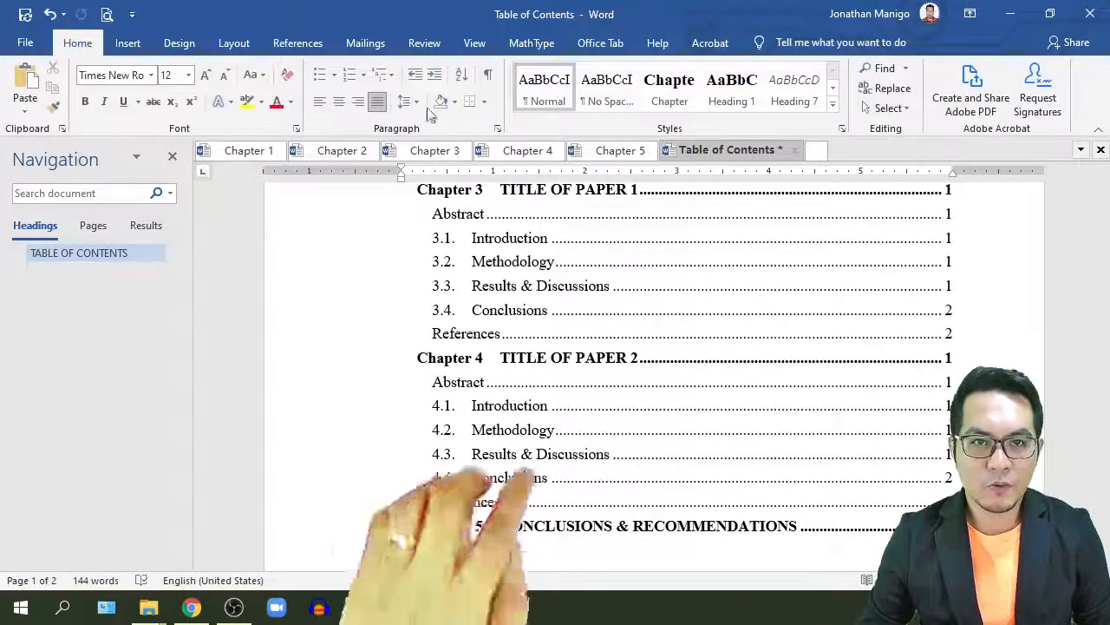
pyautogui.click(488, 74)
pyautogui.scroll(-1, 537, 267)
pyautogui.scroll(-12, 537, 267)
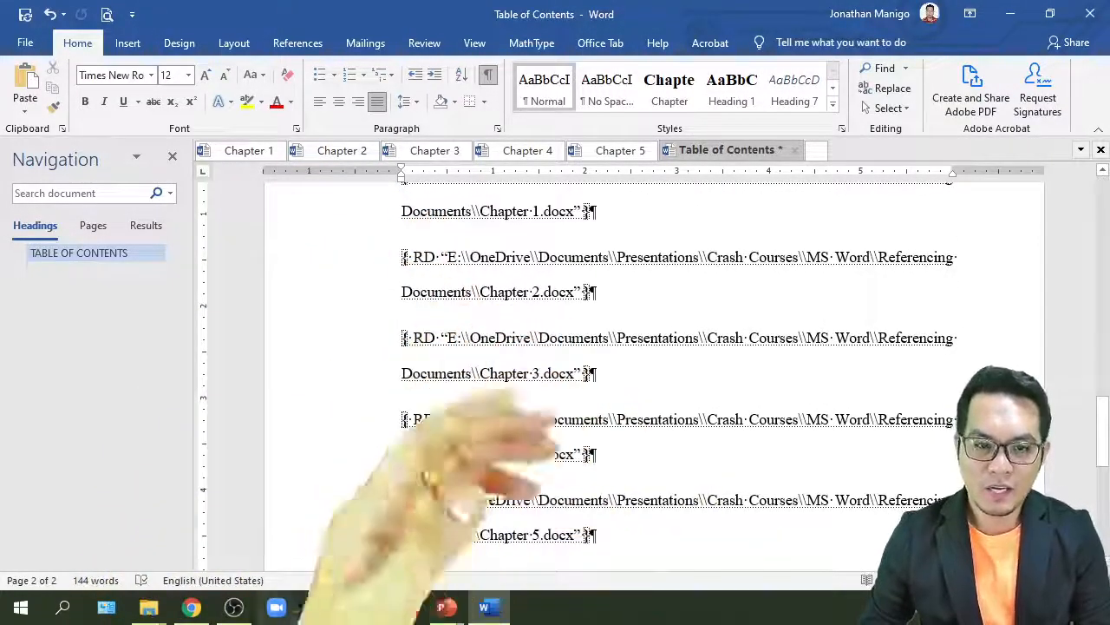
# - Look at the chapter files in the Referencing Documents folder and return to the Table of Contents document
pyautogui.moveTo(149, 607)
pyautogui.click(218, 556)
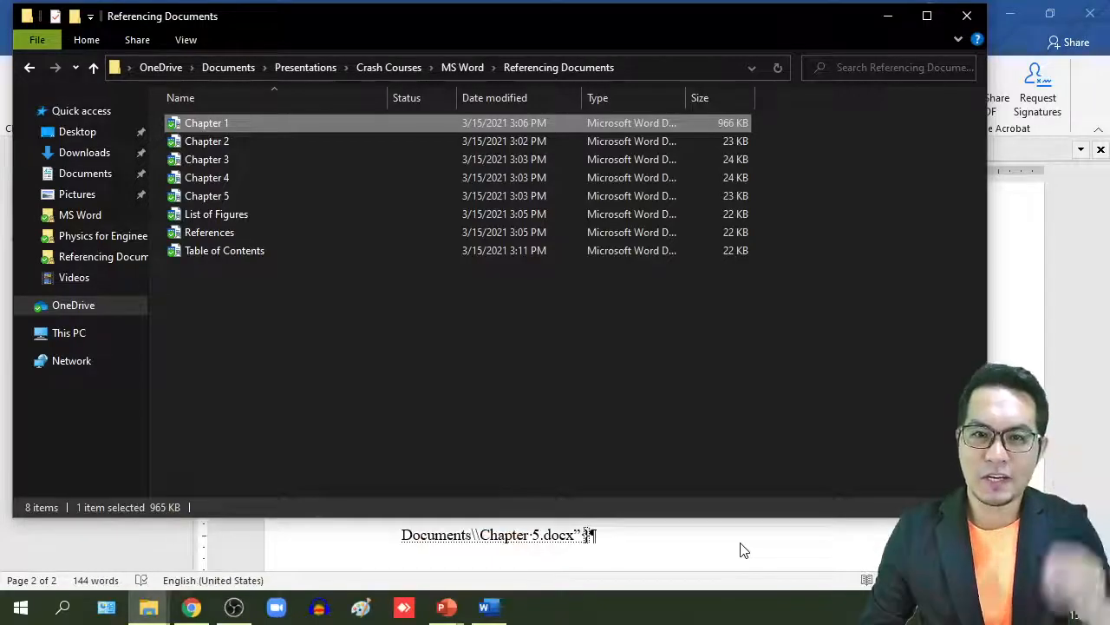
pyautogui.click(743, 549)
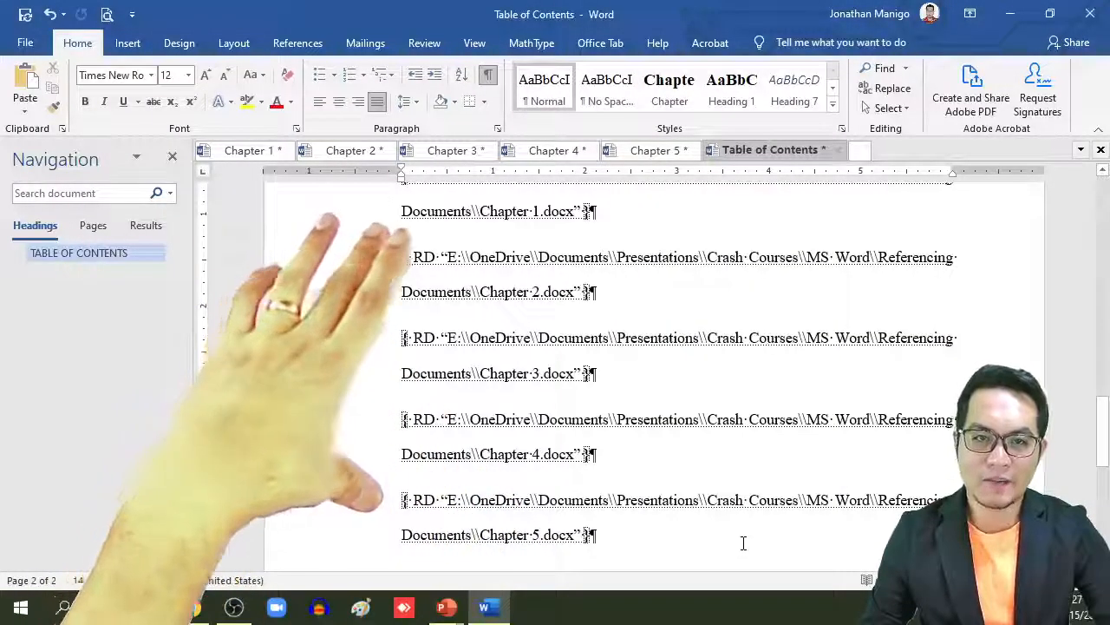
# - Examine the chapter, heading and page-number entries in the table of contents above the RD fields
pyautogui.scroll(5, 743, 543)
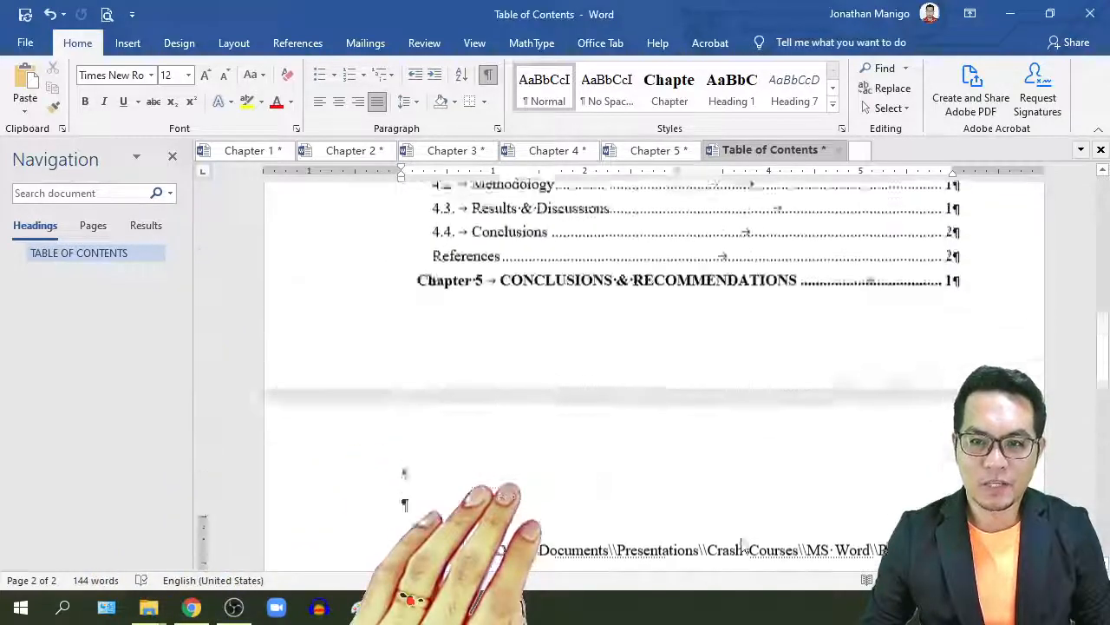
pyautogui.scroll(10, 744, 548)
pyautogui.scroll(4, 743, 538)
pyautogui.scroll(-4, 743, 538)
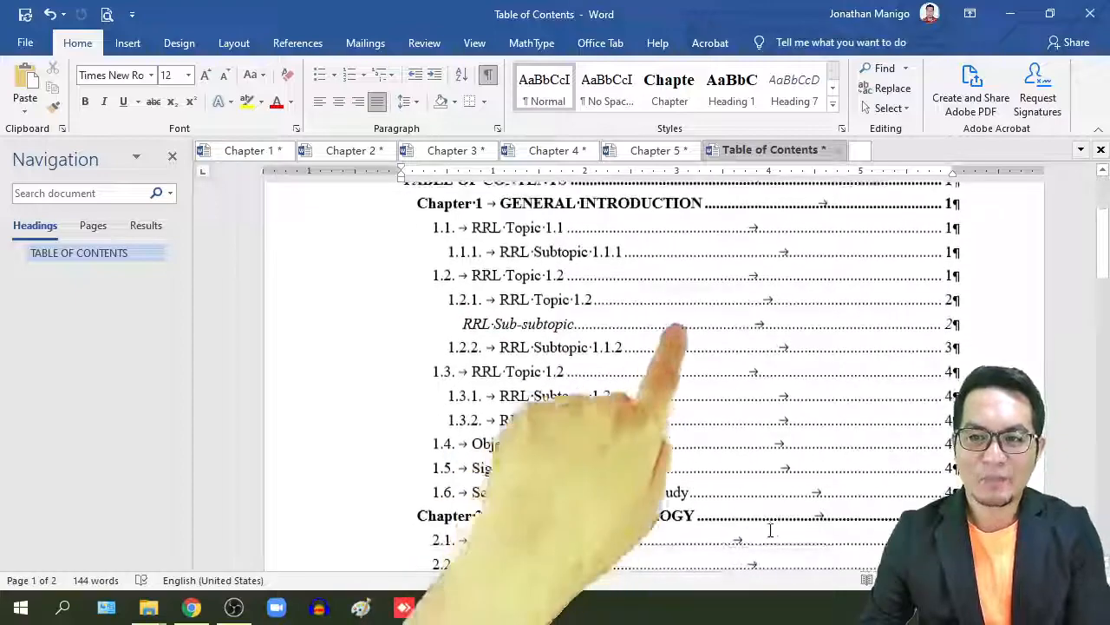
pyautogui.scroll(-4, 770, 530)
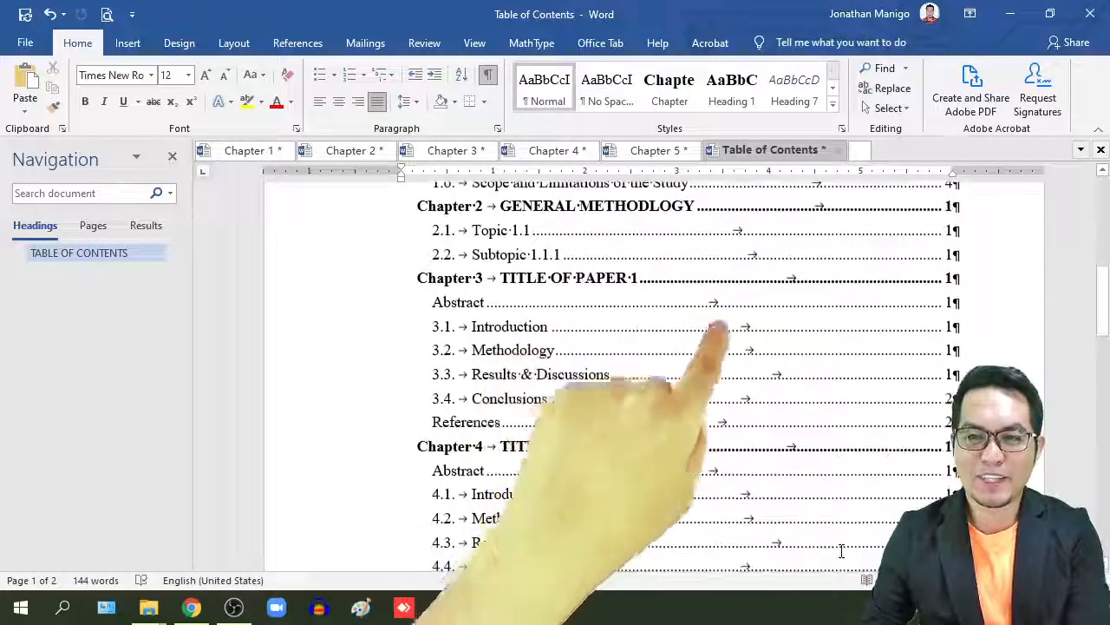
pyautogui.scroll(2, 855, 542)
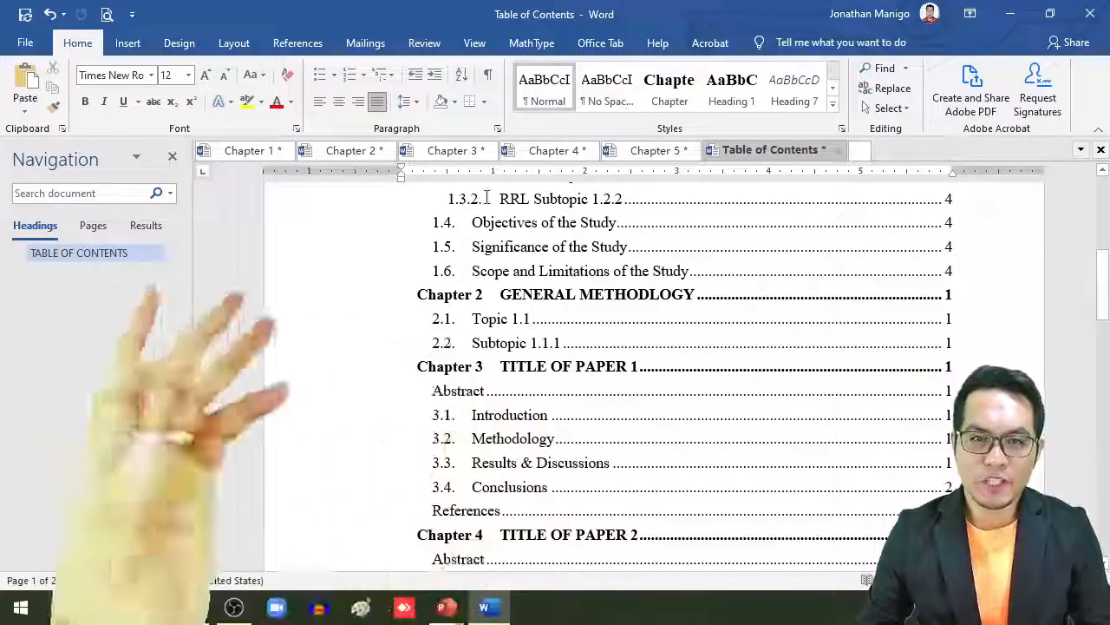
# - Open the Chapter 3 document and examine its chapter title and heading numbering from the Abstract through the References
pyautogui.click(473, 154)
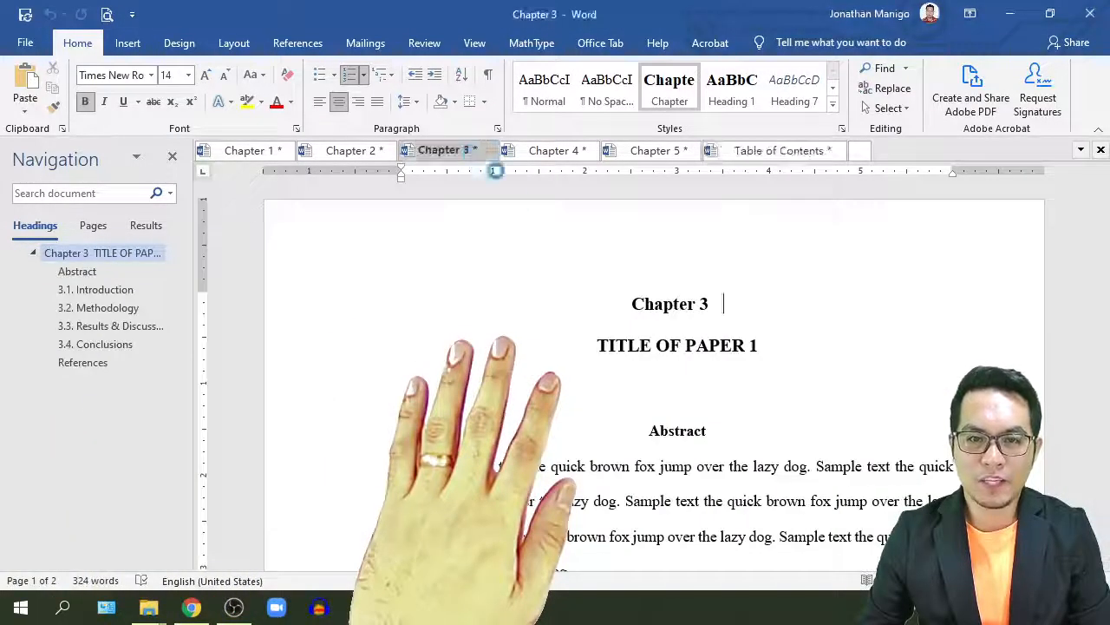
pyautogui.scroll(-2, 635, 386)
pyautogui.scroll(-1, 570, 395)
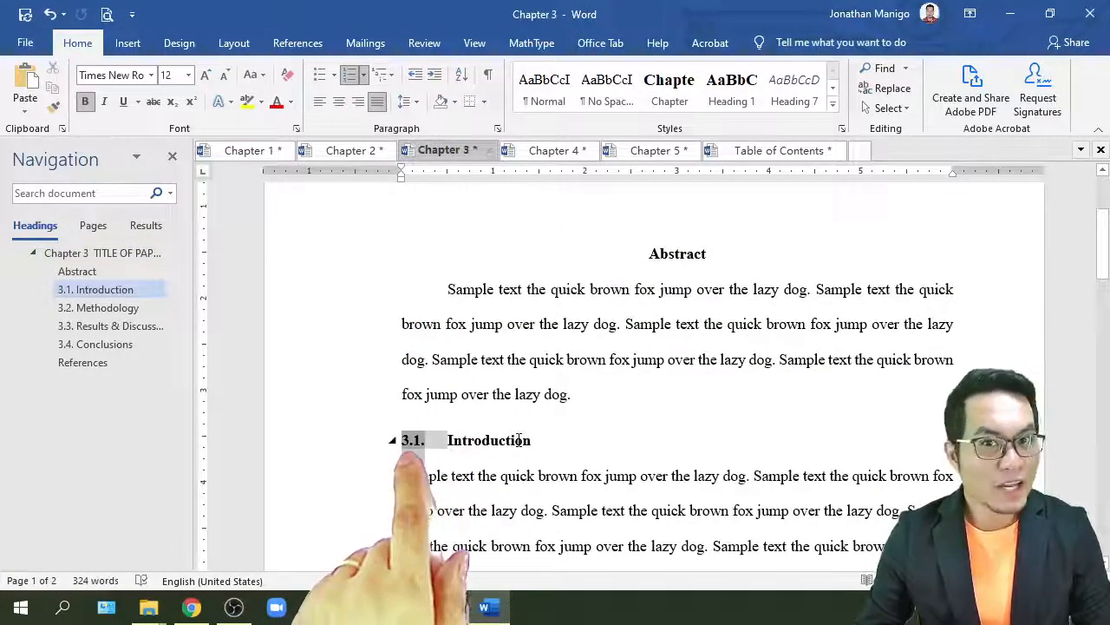
pyautogui.scroll(2, 518, 440)
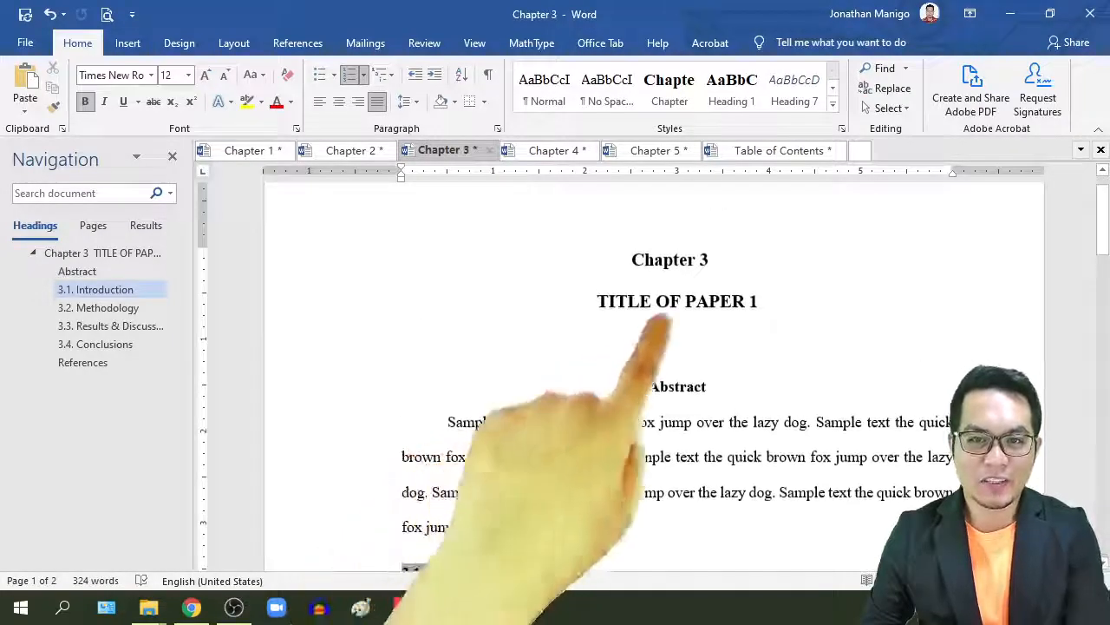
pyautogui.scroll(-2, 510, 436)
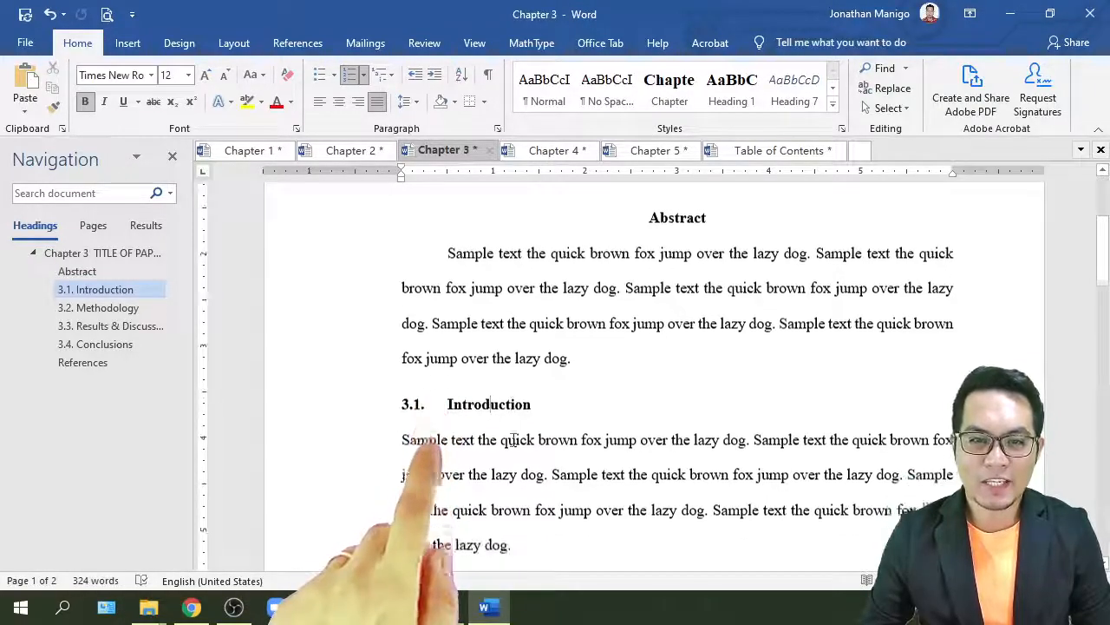
pyautogui.scroll(-5, 514, 440)
pyautogui.scroll(-6, 513, 445)
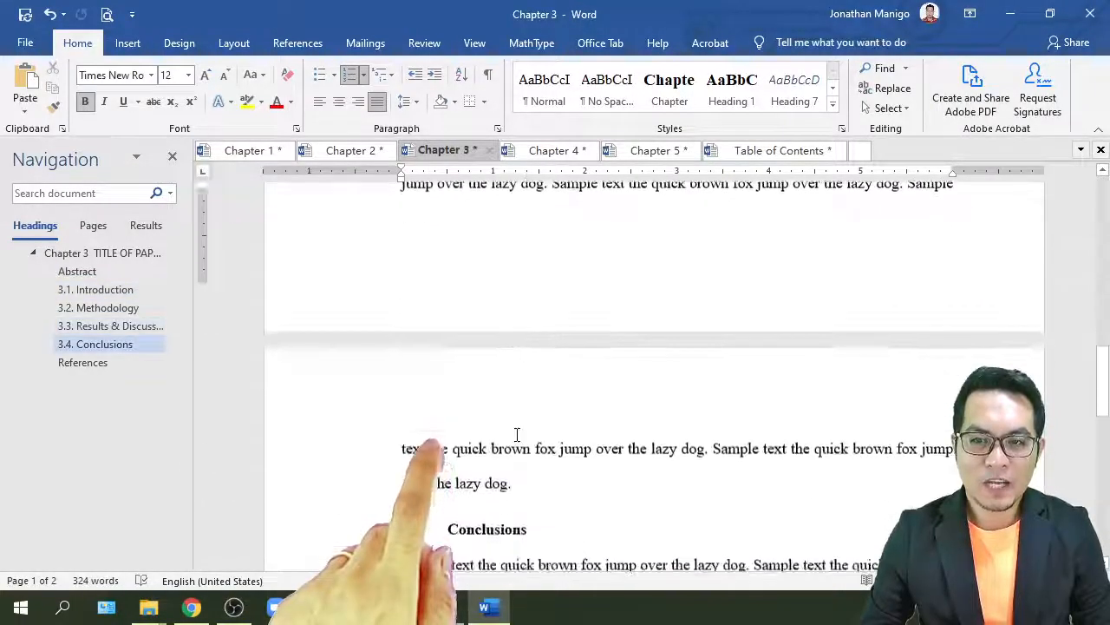
pyautogui.scroll(2, 518, 436)
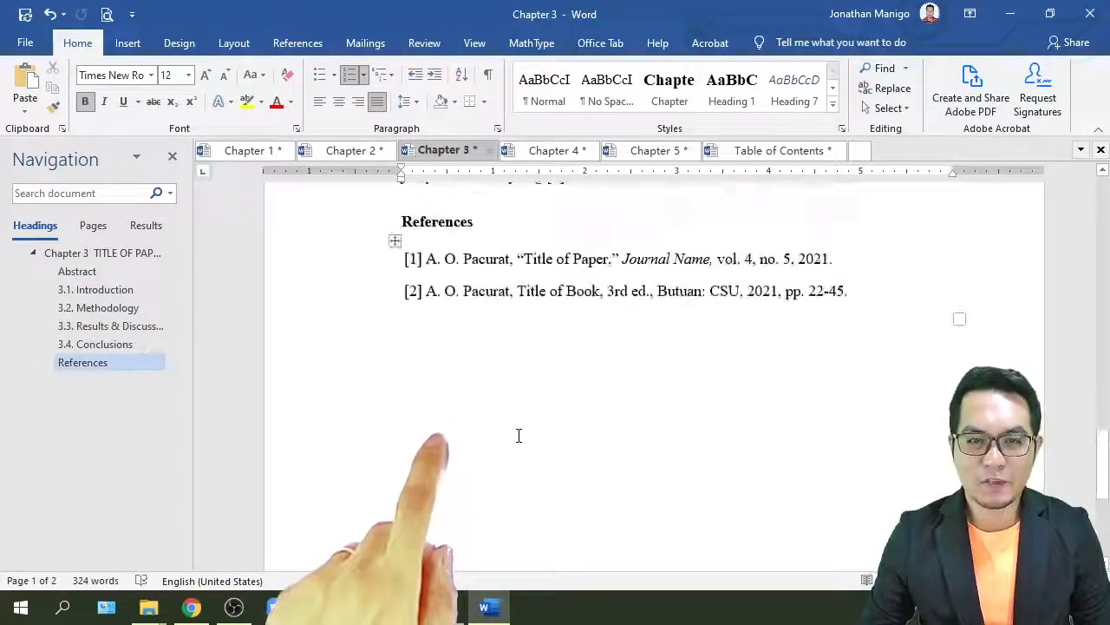